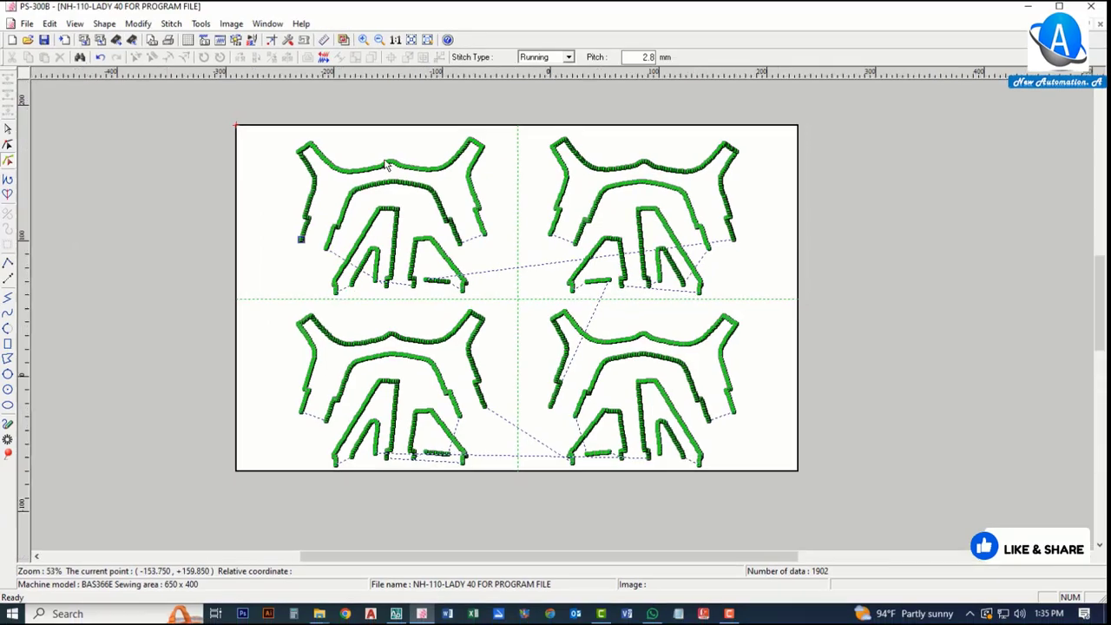
Step: Measure a short distance along the top stitch outline with the Measure tool
scroll(363, 172, "up", 1)
scroll(363, 172, "up", 4)
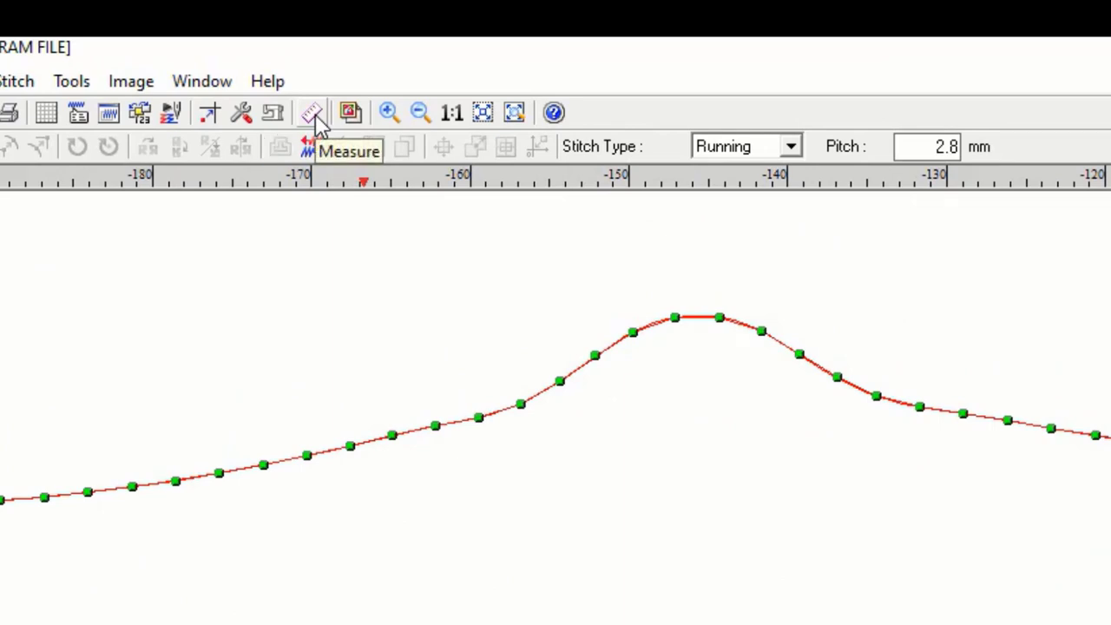
left_click(315, 117)
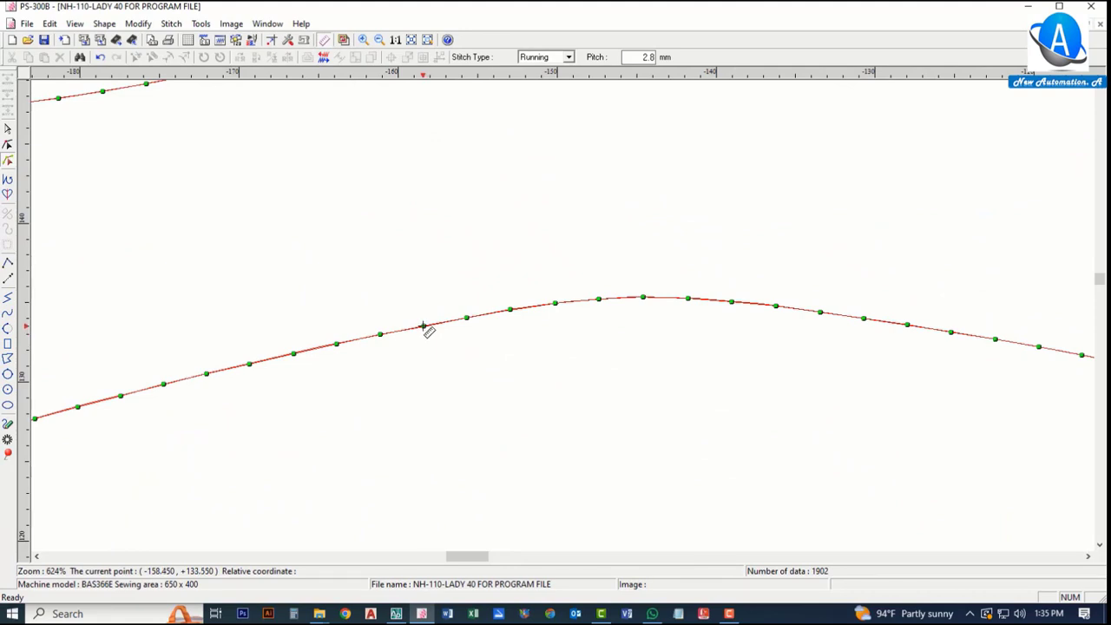
left_click_drag(424, 327, 458, 363)
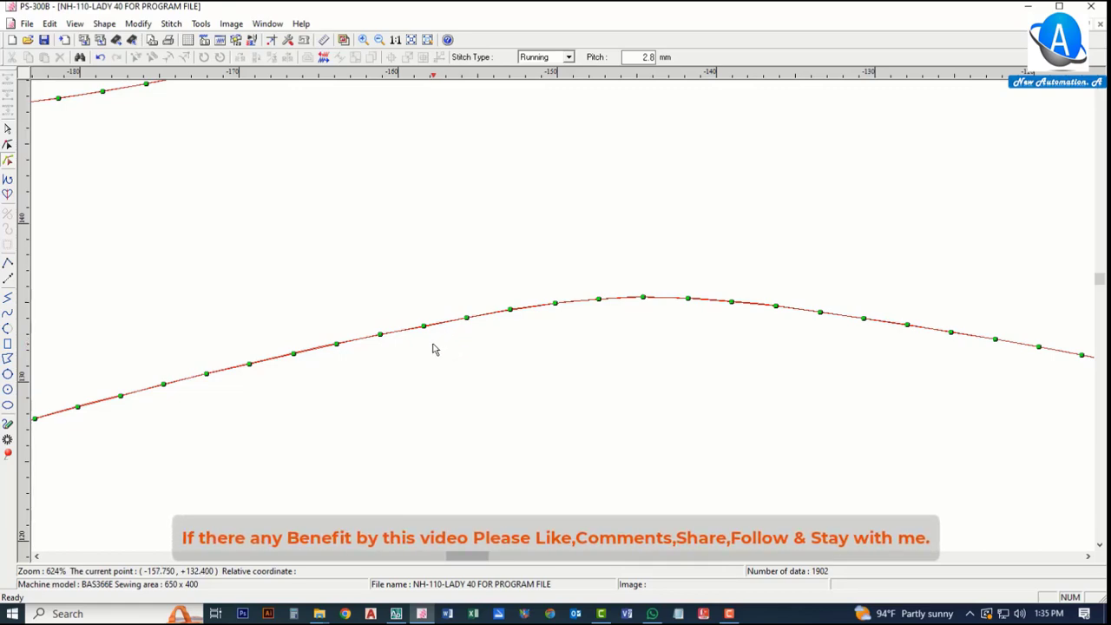
Step: Inspect the pattern's stitch outlines around the start point of the first outline
scroll(420, 312, "down", 2)
scroll(419, 313, "down", 5)
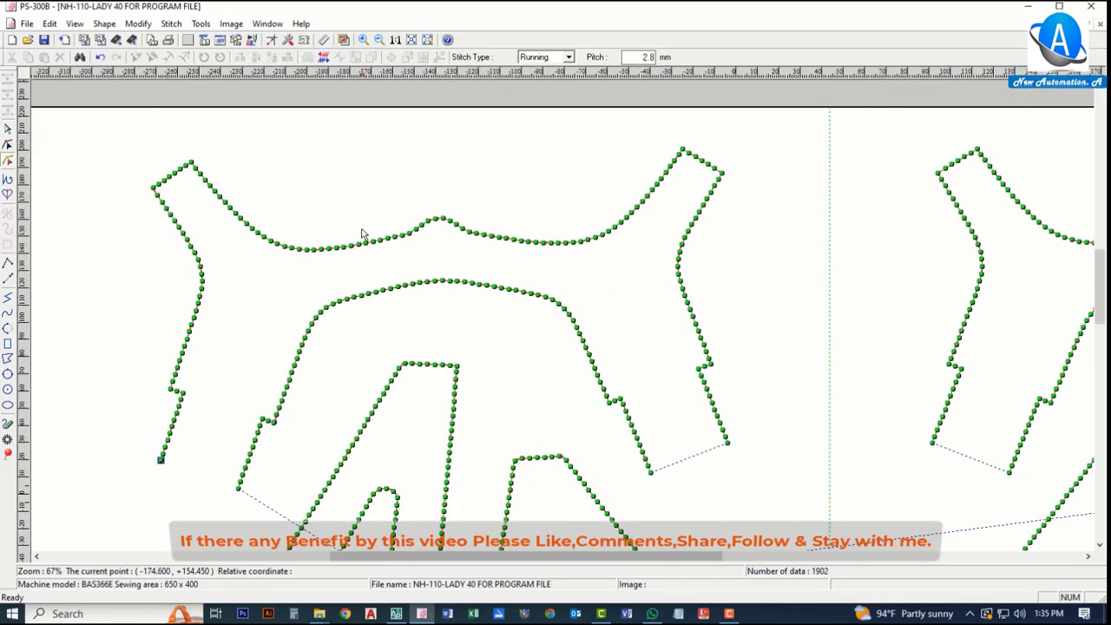
scroll(392, 343, "up", 1)
scroll(345, 290, "down", 3)
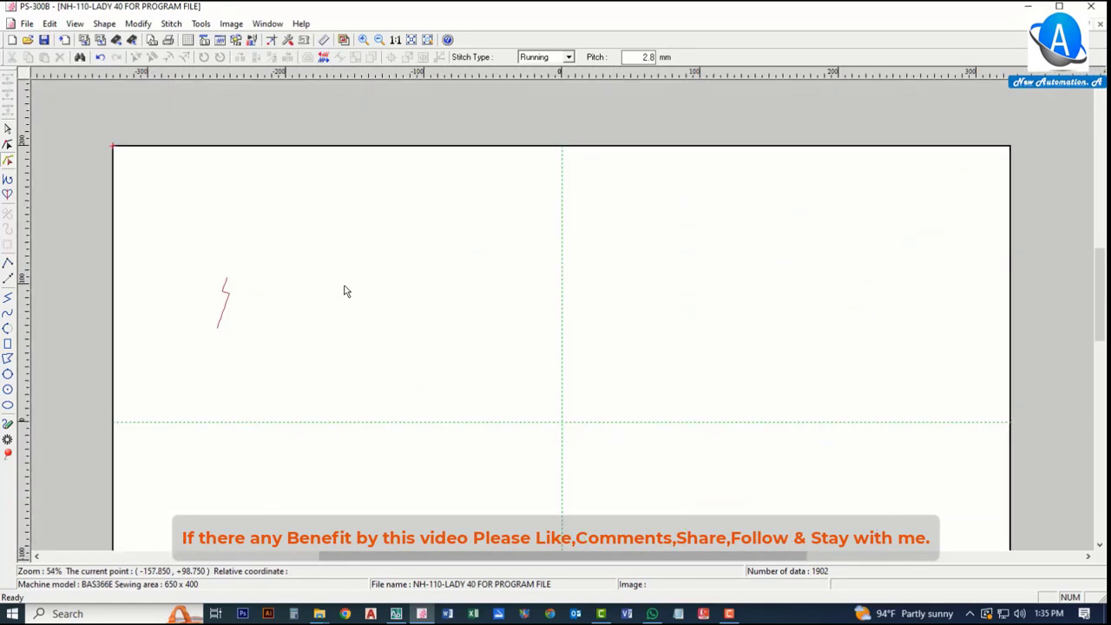
scroll(253, 345, "up", 1)
scroll(230, 343, "up", 3)
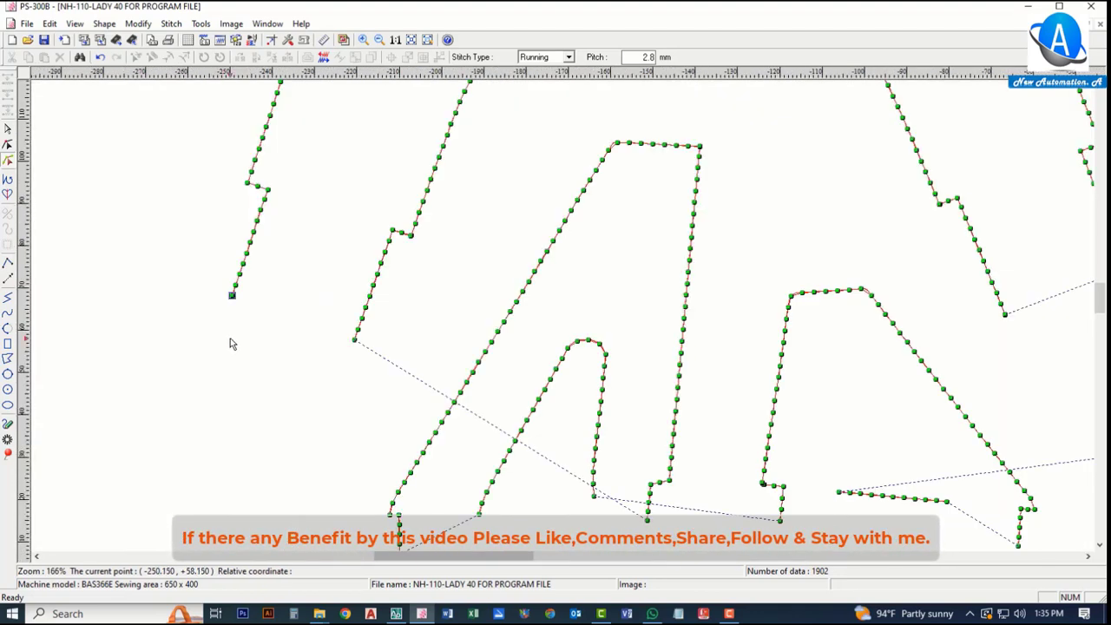
scroll(196, 330, "down", 3)
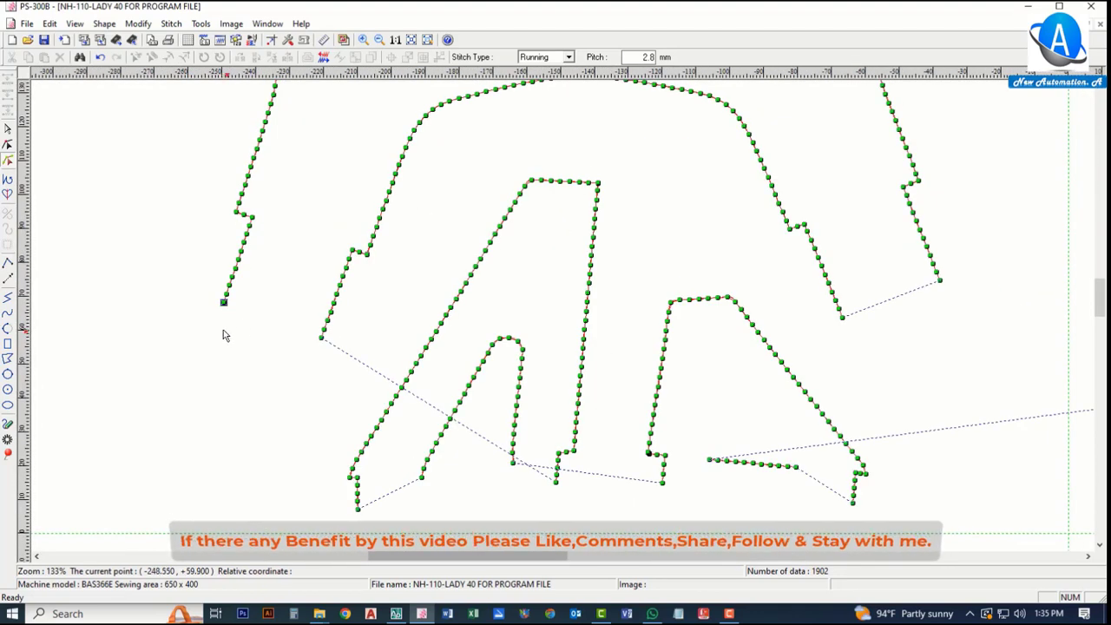
scroll(213, 308, "up", 2)
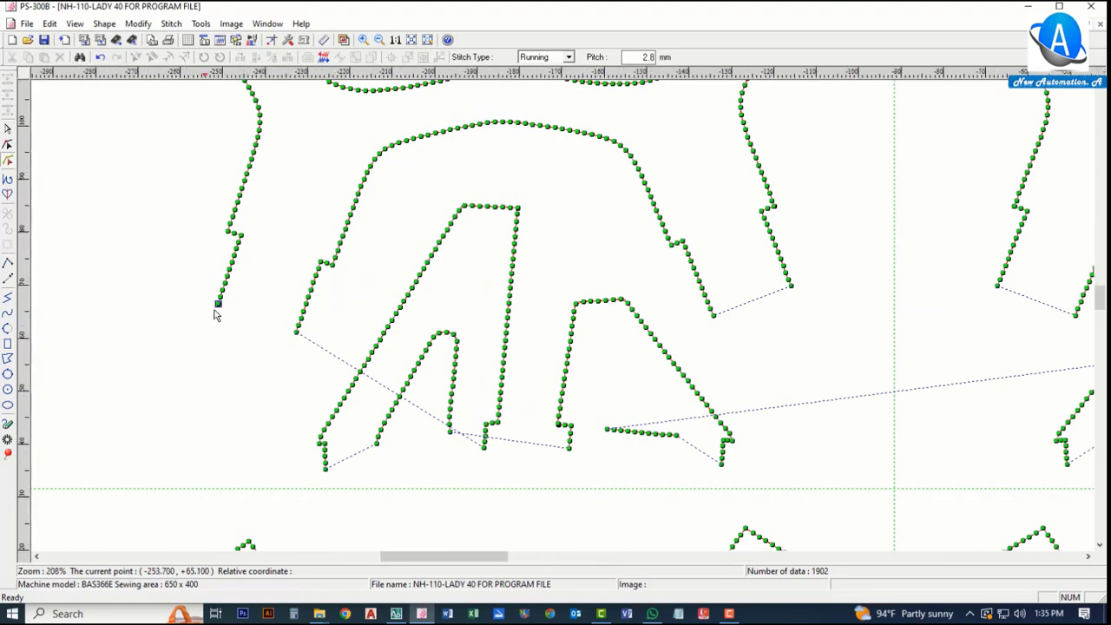
scroll(217, 314, "up", 2)
scroll(221, 354, "down", 3)
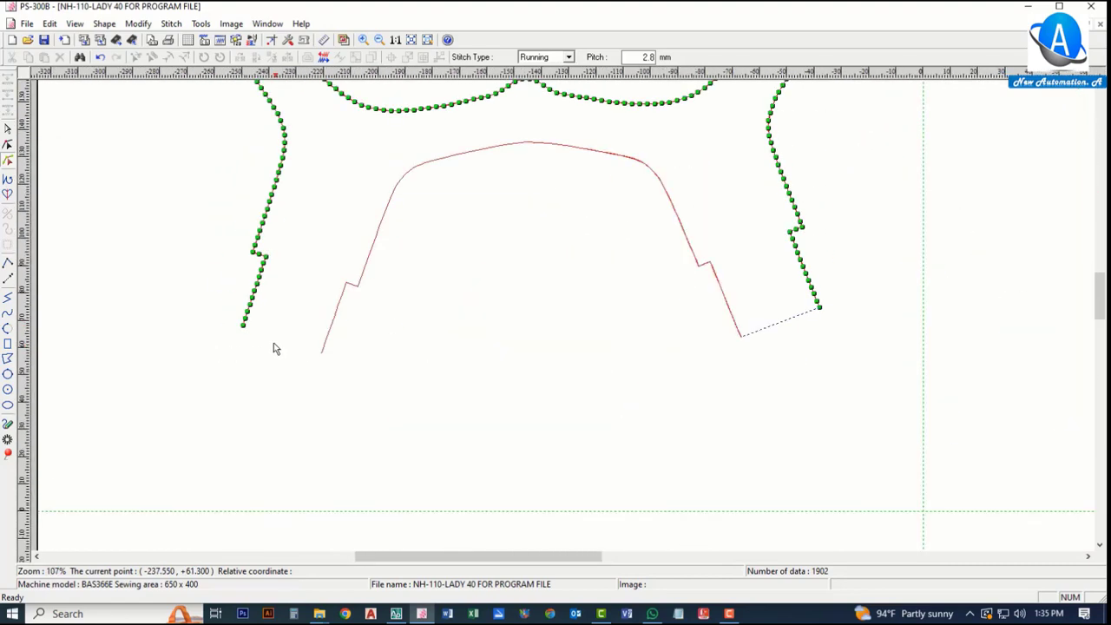
scroll(289, 318, "down", 1)
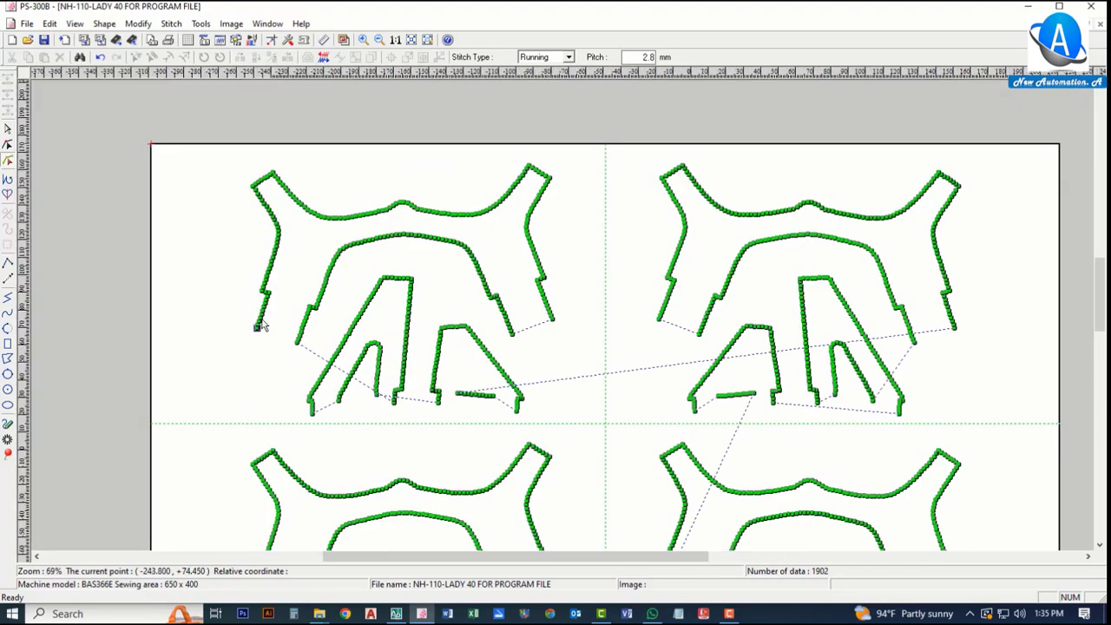
scroll(259, 329, "up", 3)
scroll(265, 339, "down", 1)
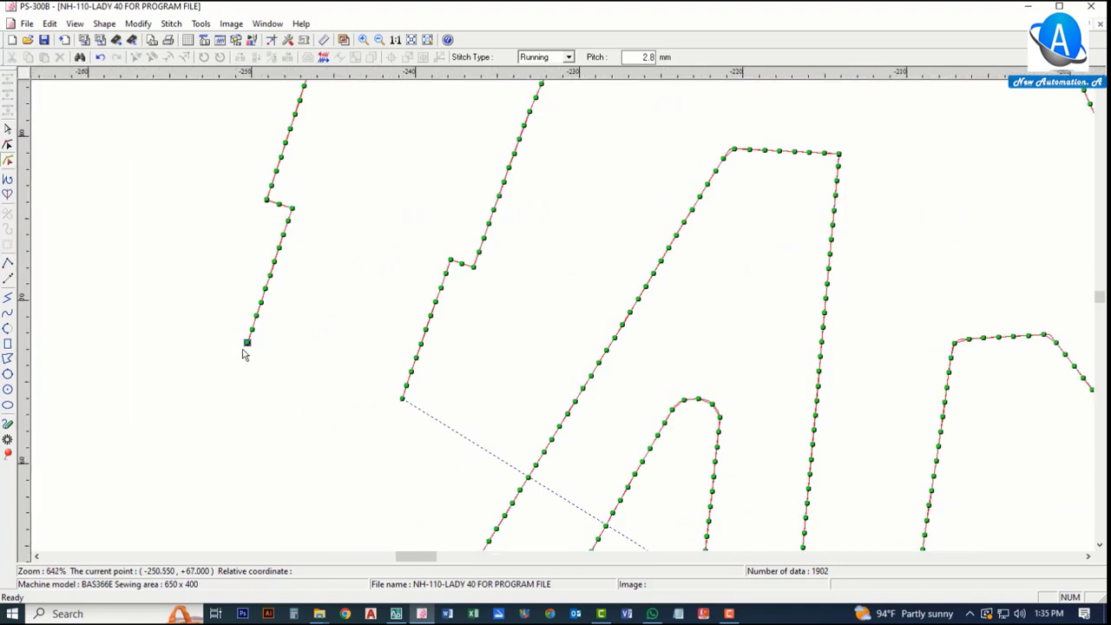
Step: Select the first outline's start point and drag it out to the left, forming a new leading segment
scroll(276, 340, "up", 5)
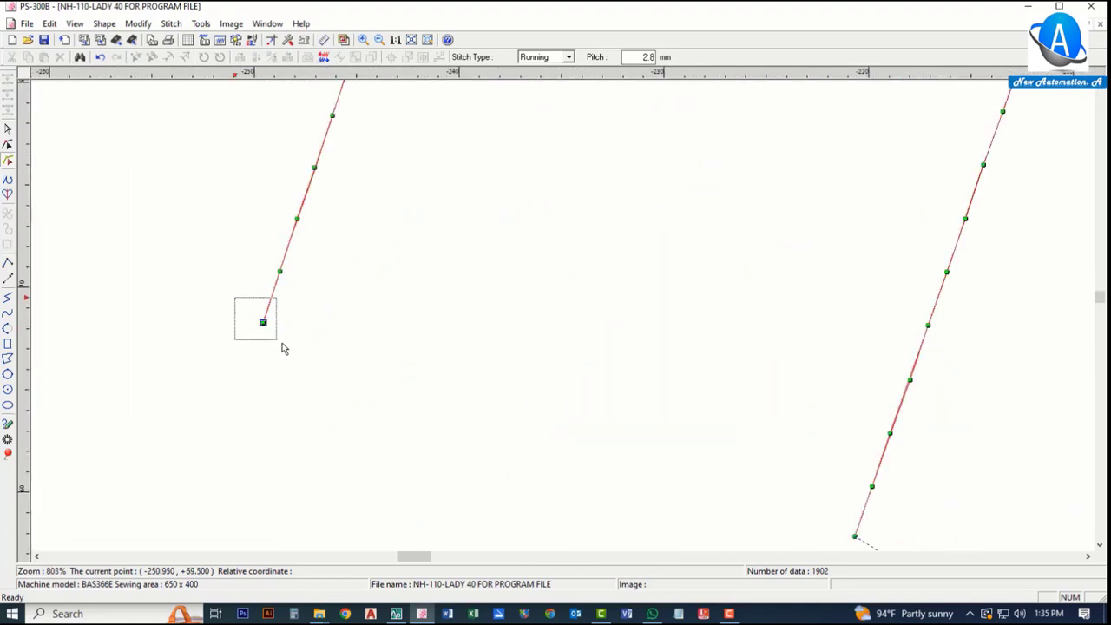
left_click_drag(281, 344, 313, 362)
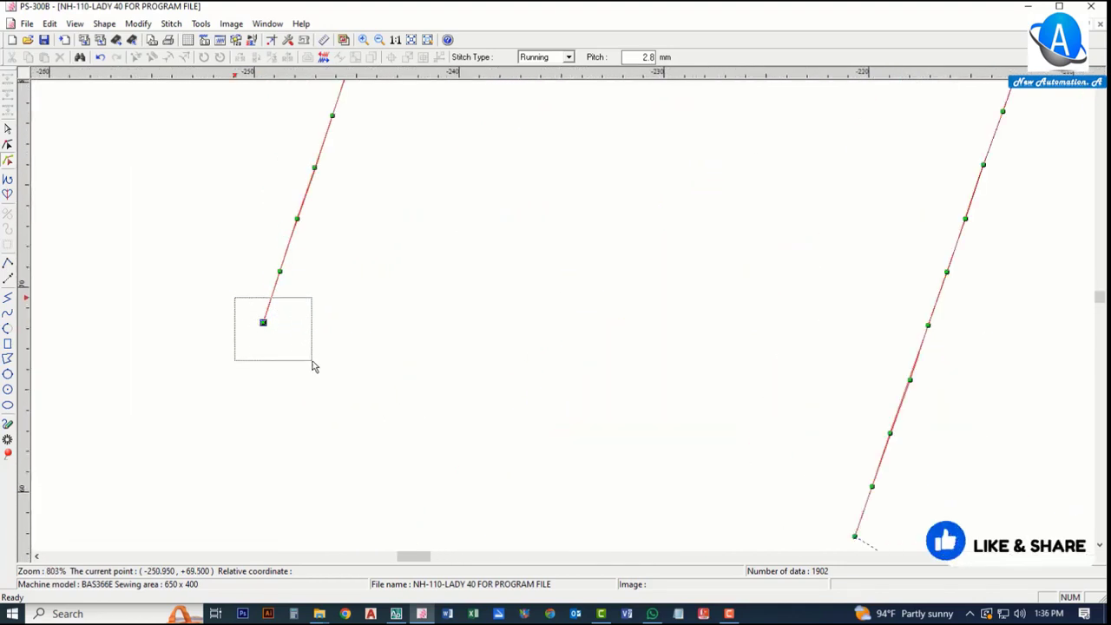
left_click_drag(313, 364, 313, 364)
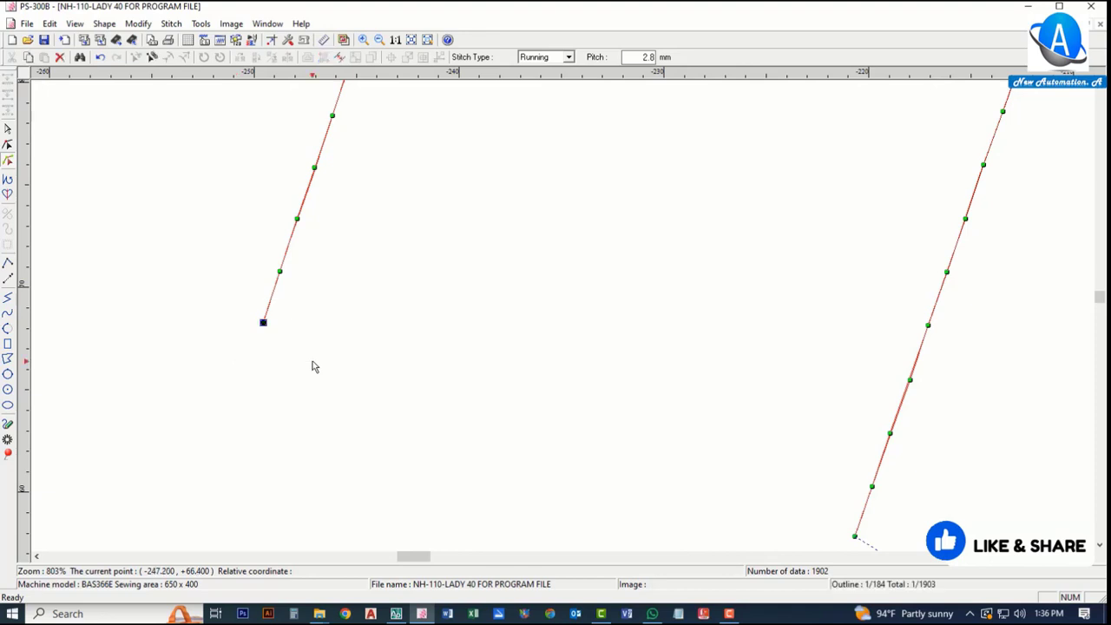
scroll(441, 346, "down", 2)
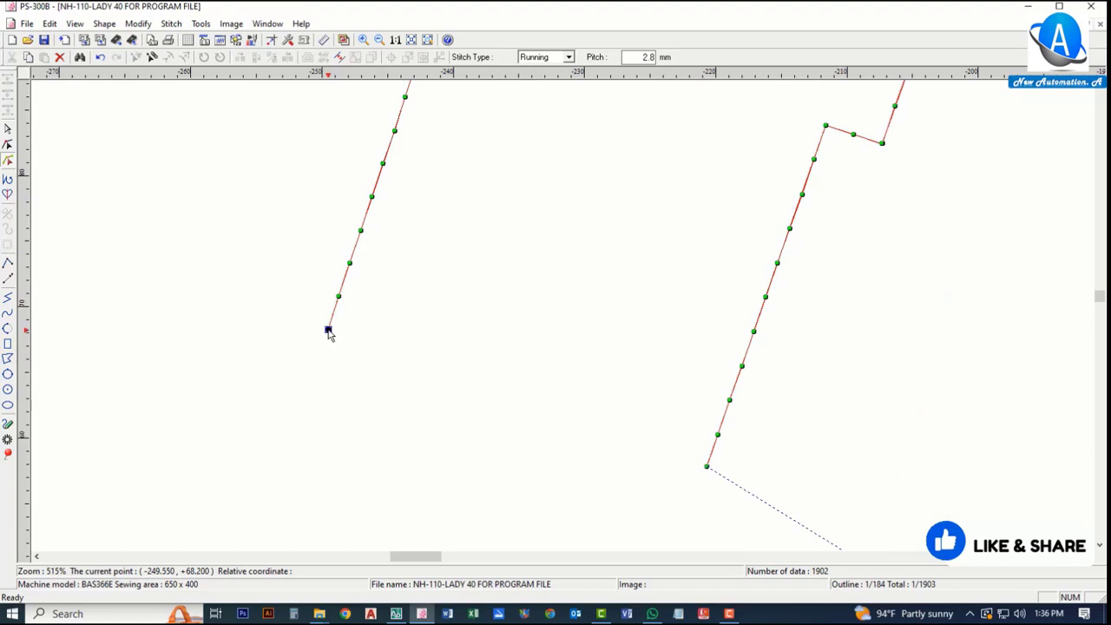
left_click_drag(328, 330, 155, 280)
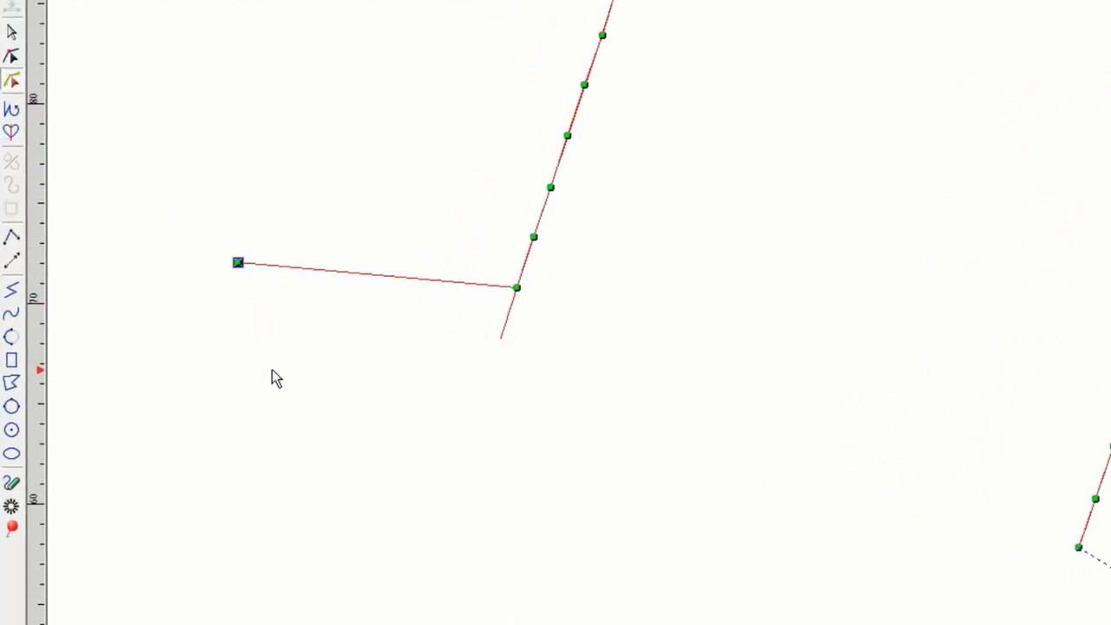
Step: Add three points along the new leading segment
right_click(300, 336)
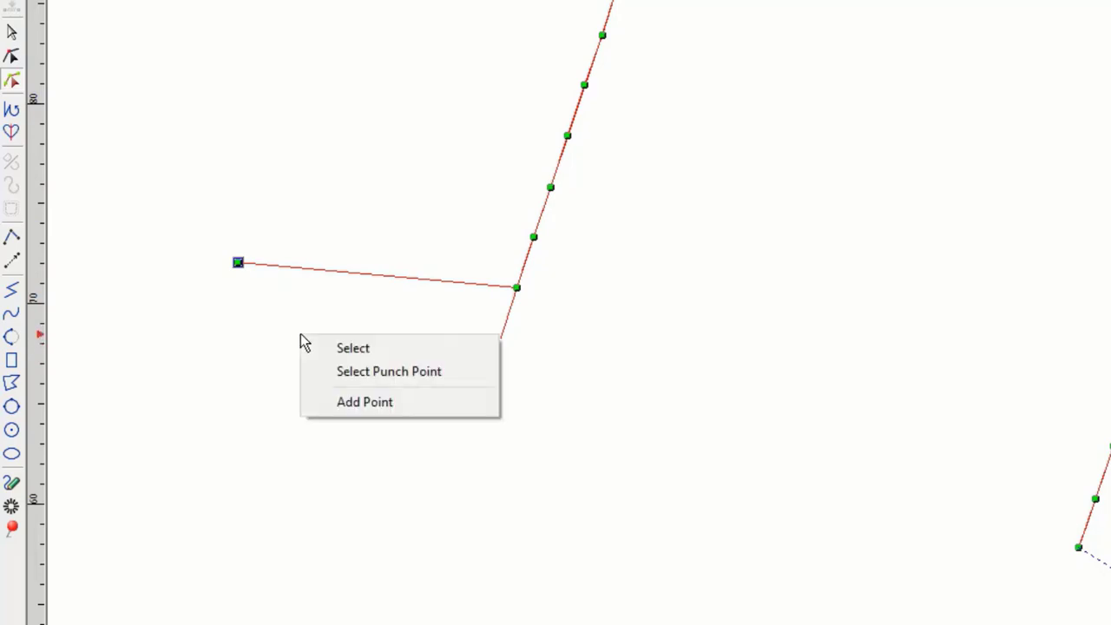
left_click(363, 402)
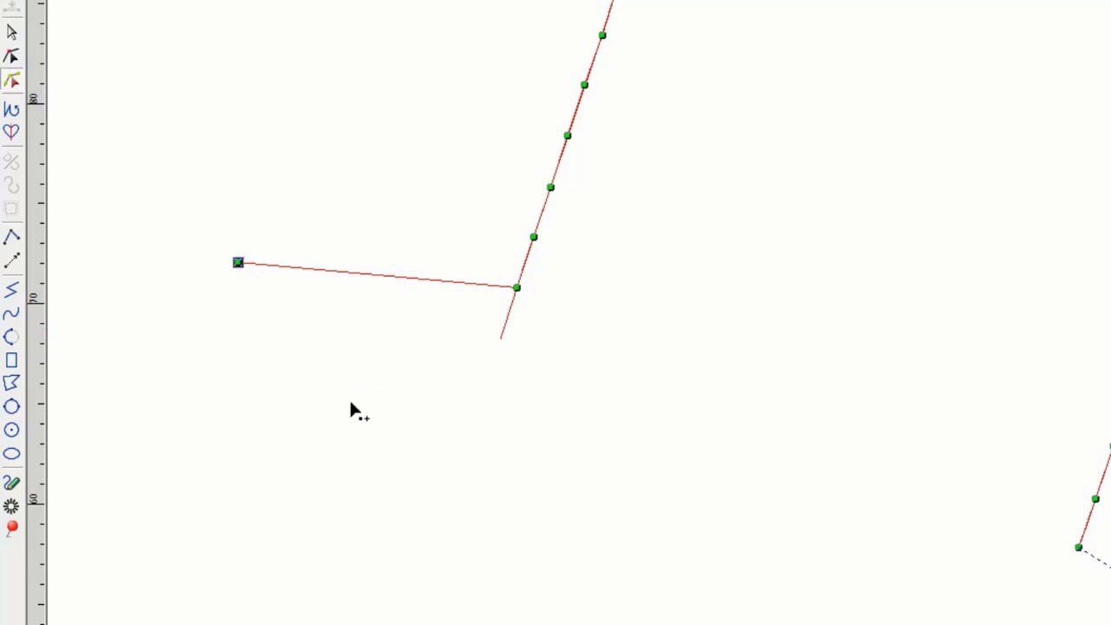
left_click(442, 283)
left_click(394, 277)
left_click(327, 270)
Step: Drag the added points so the leading segment joins the outline at an existing stitch point
left_click_drag(417, 231, 484, 335)
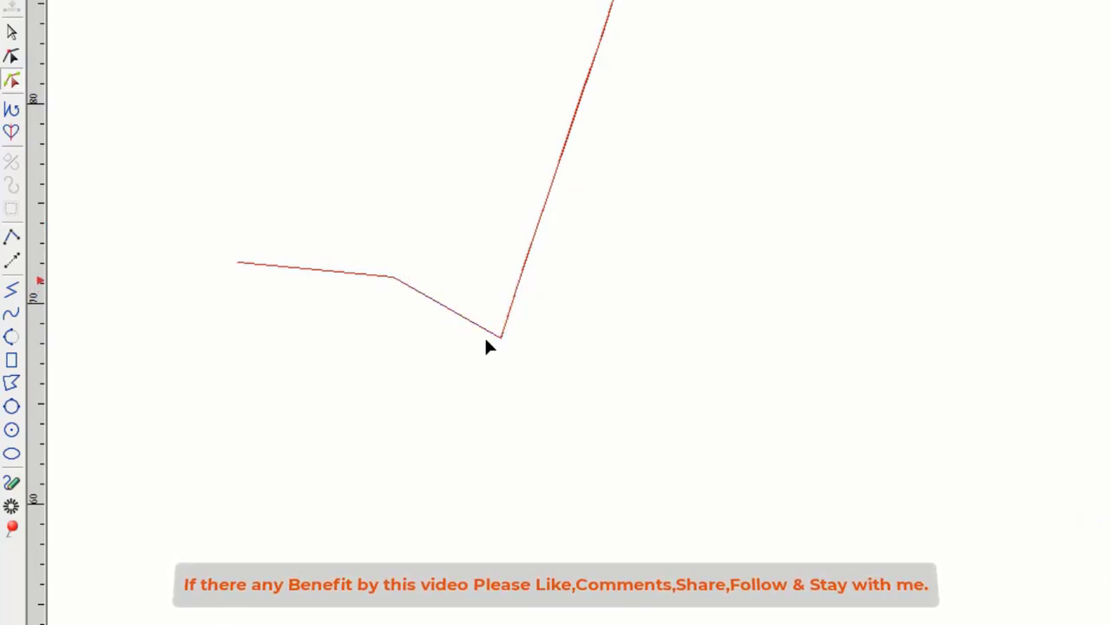
left_click_drag(367, 243, 503, 296)
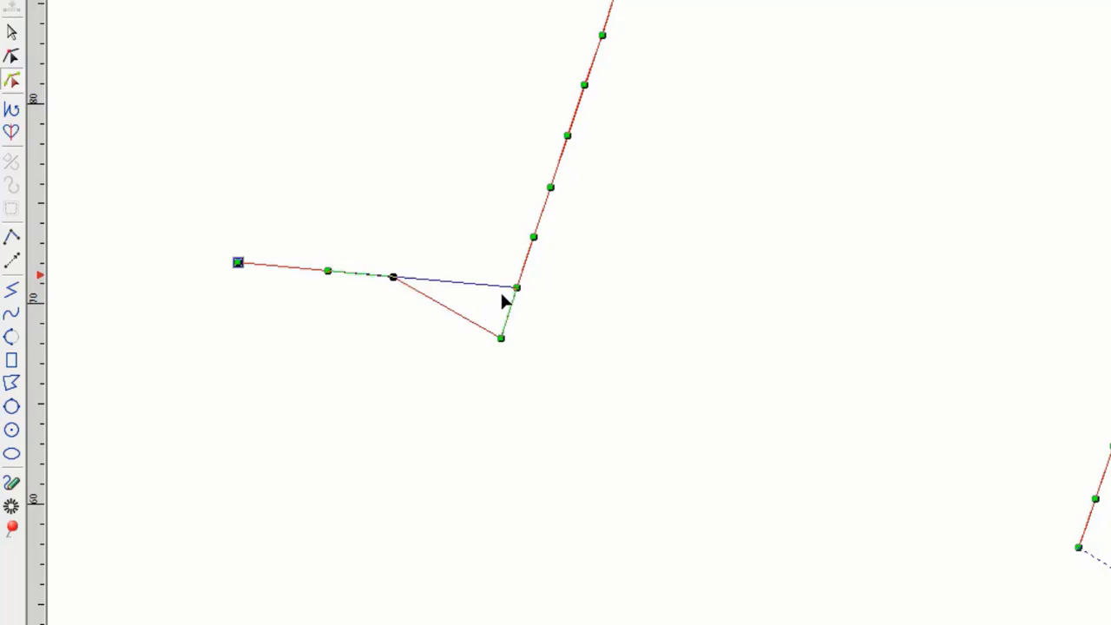
left_click_drag(503, 299, 505, 299)
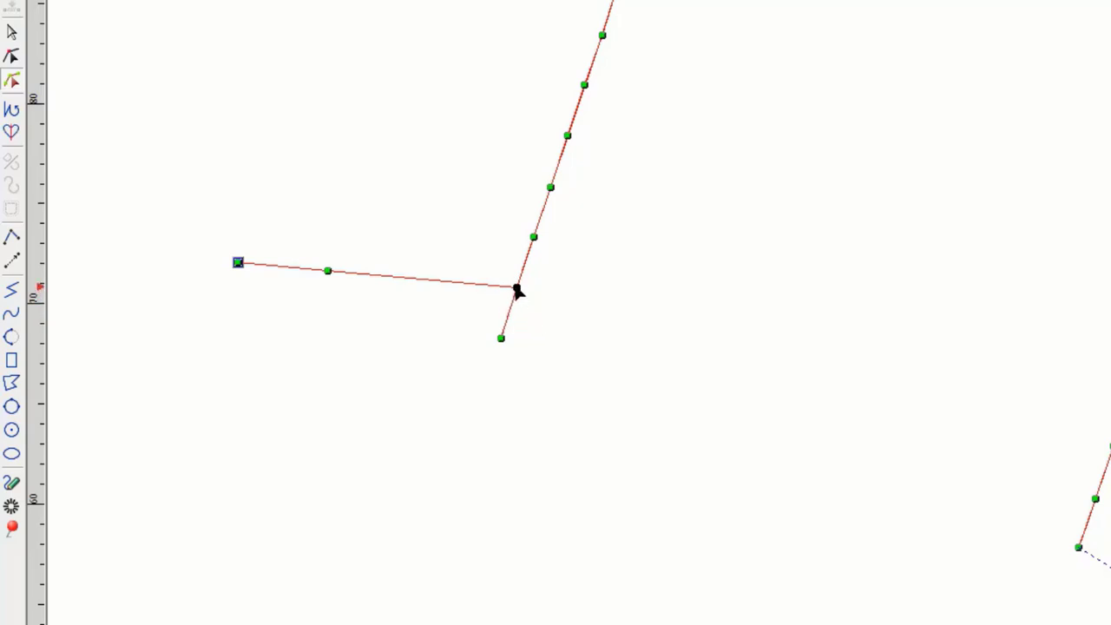
left_click_drag(329, 271, 533, 237)
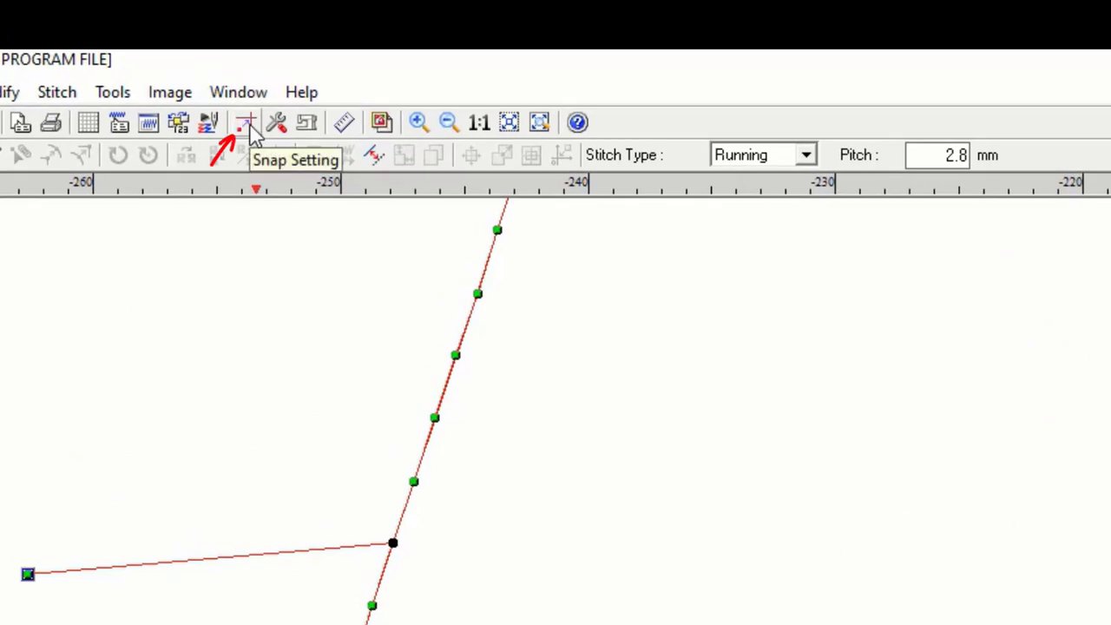
Step: Open Snap Setting, enable the point snap options, and close the palette
left_click(246, 122)
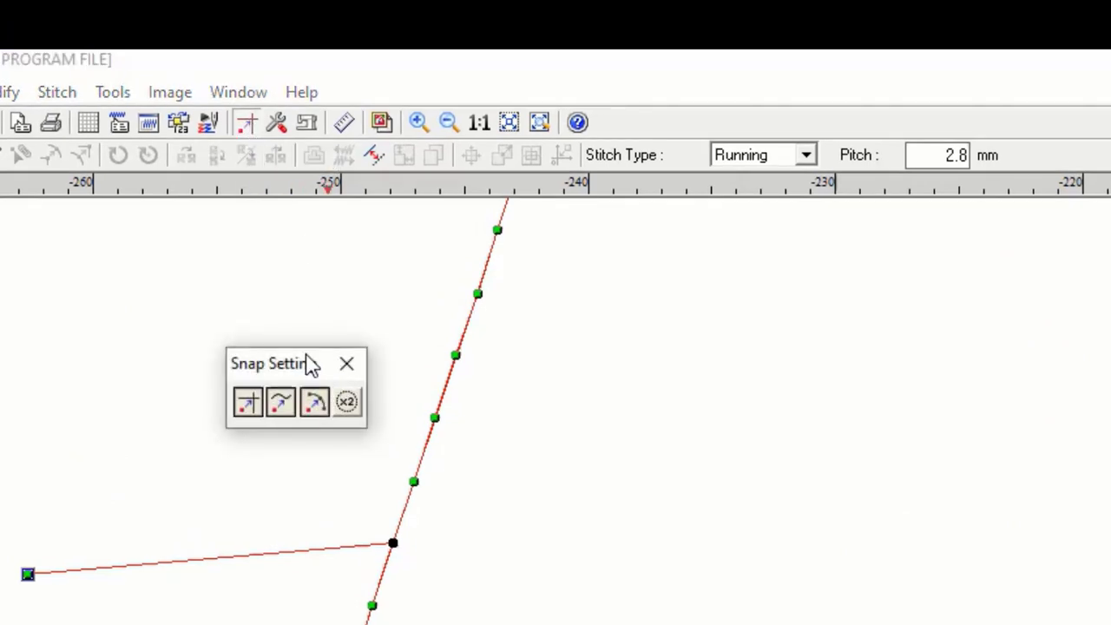
left_click_drag(308, 367, 207, 329)
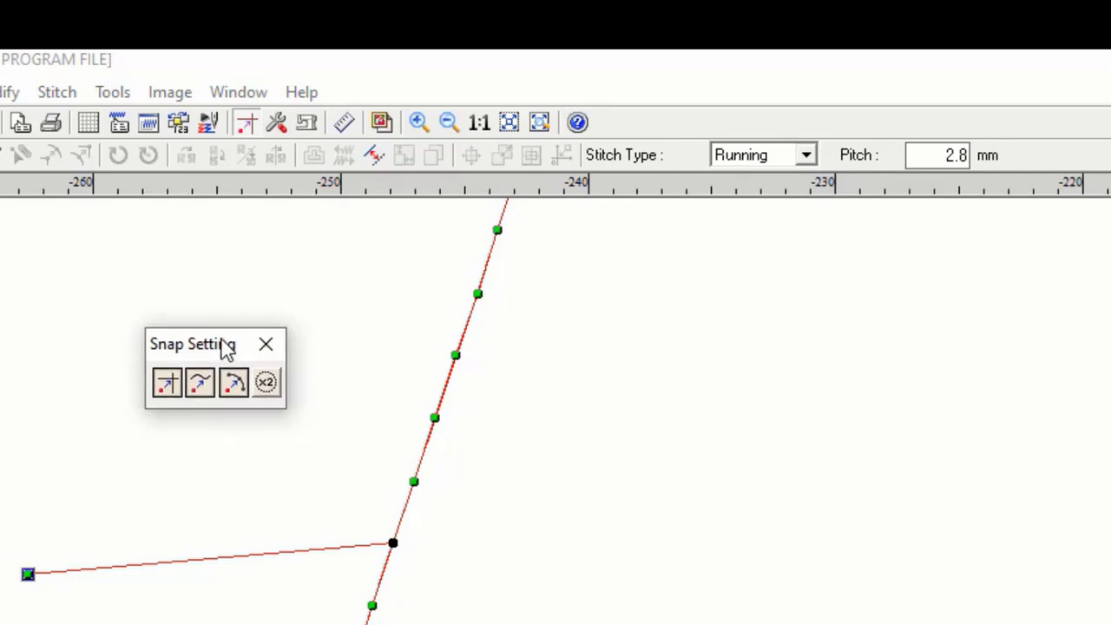
left_click(173, 392)
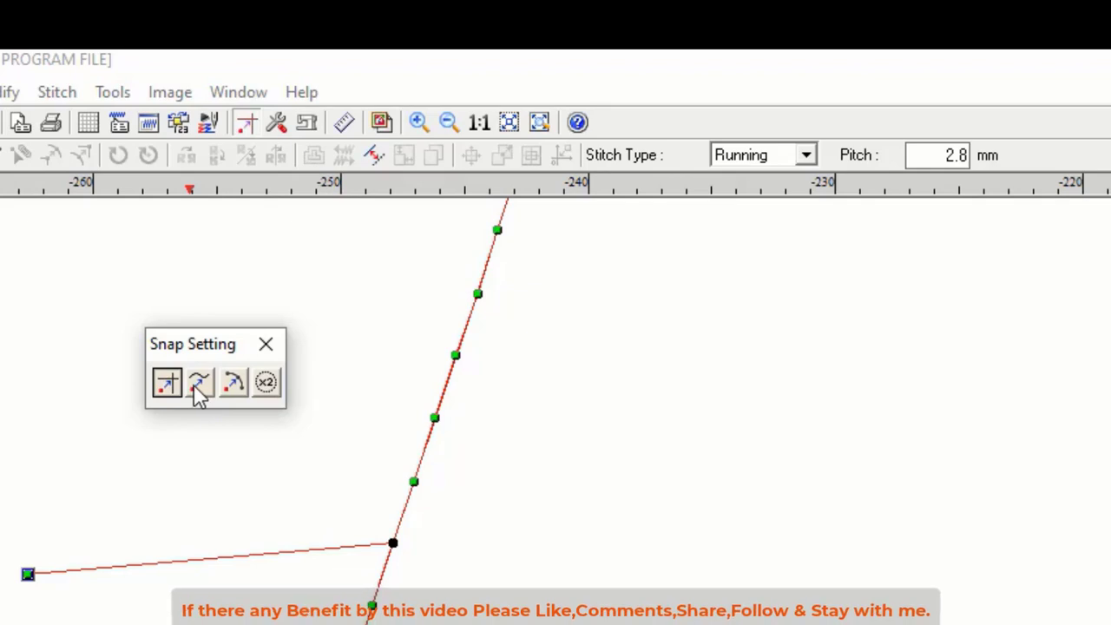
left_click(197, 388)
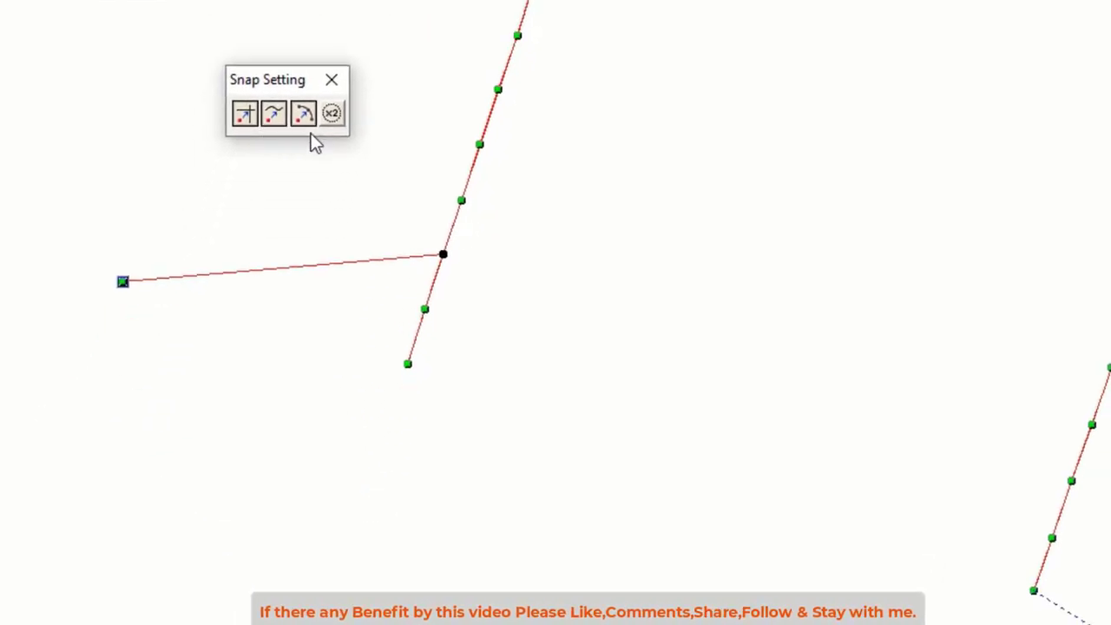
left_click(277, 214)
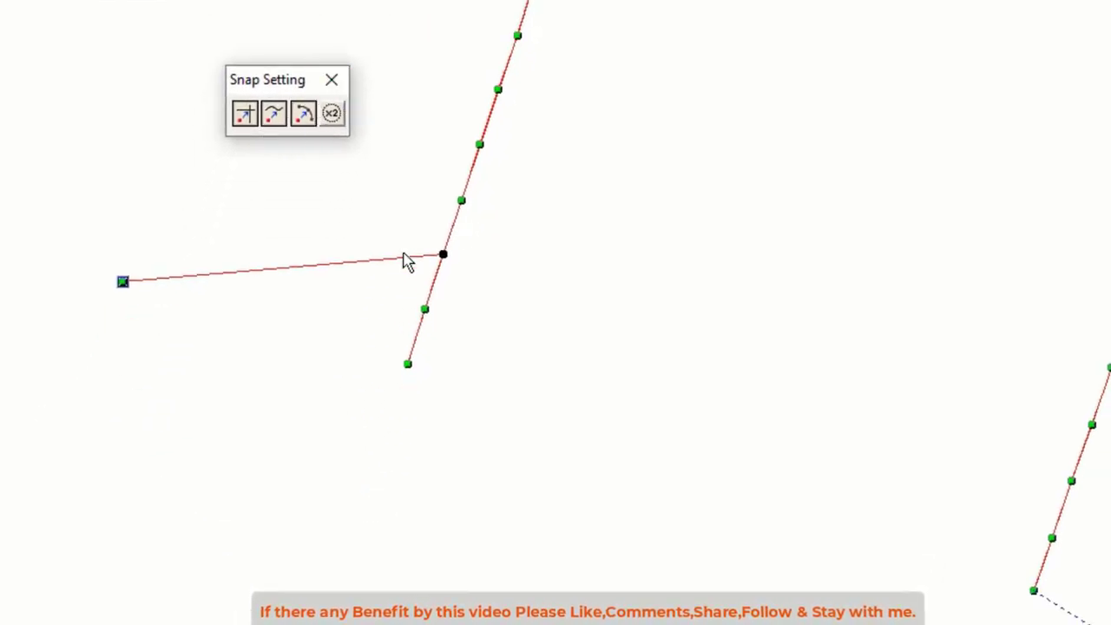
left_click(331, 80)
Step: Drag the outline's start point onto a stitch point of the adjacent outline line
left_click(128, 278)
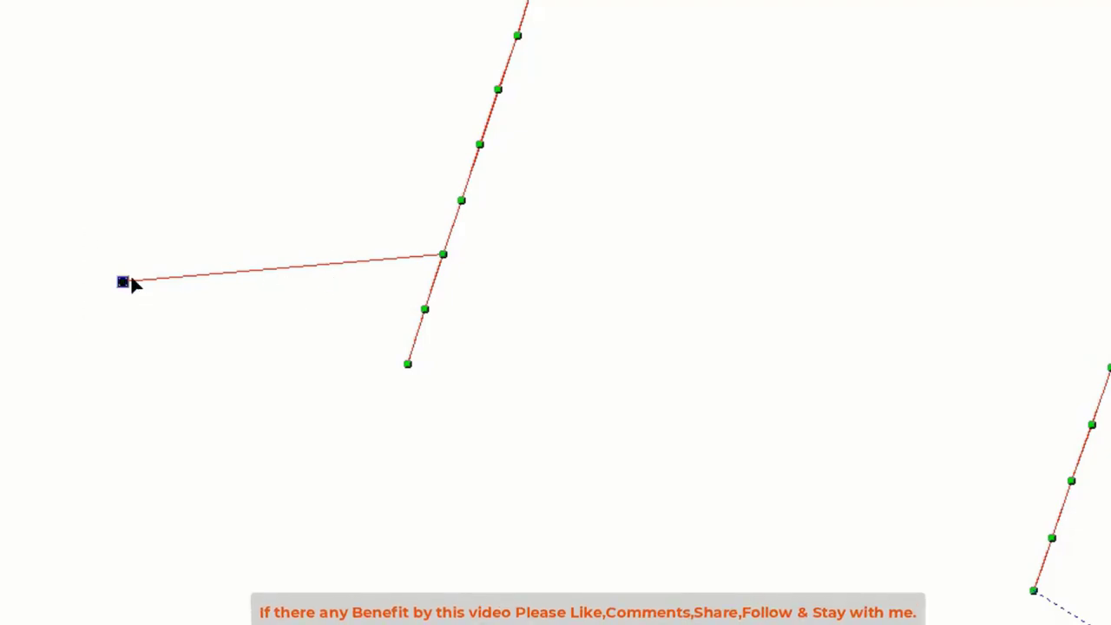
left_click_drag(124, 280, 493, 219)
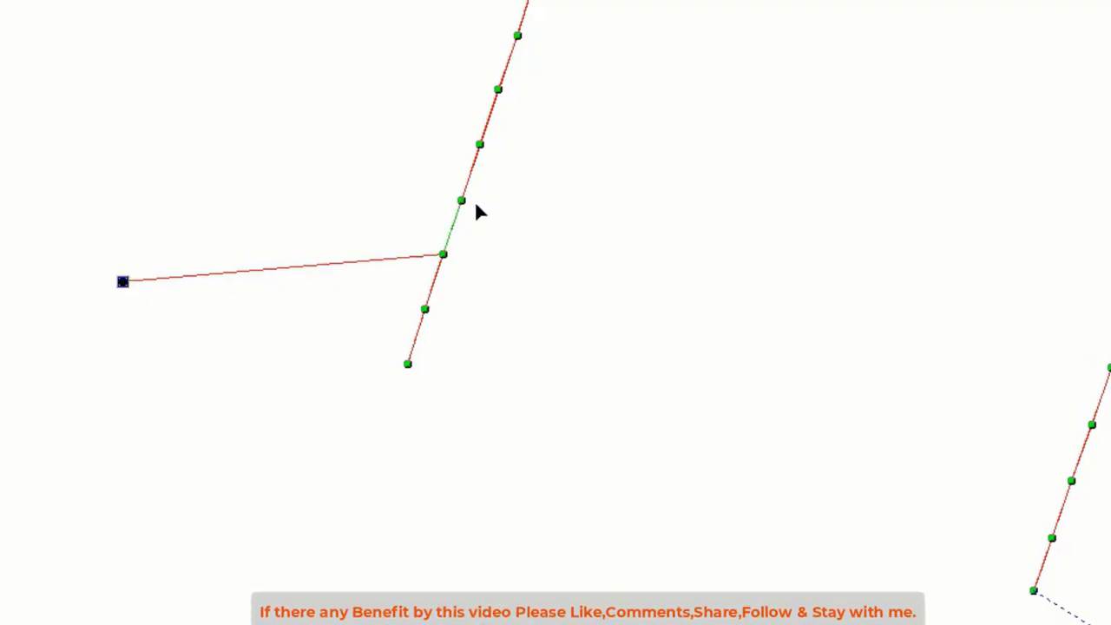
left_click(477, 206)
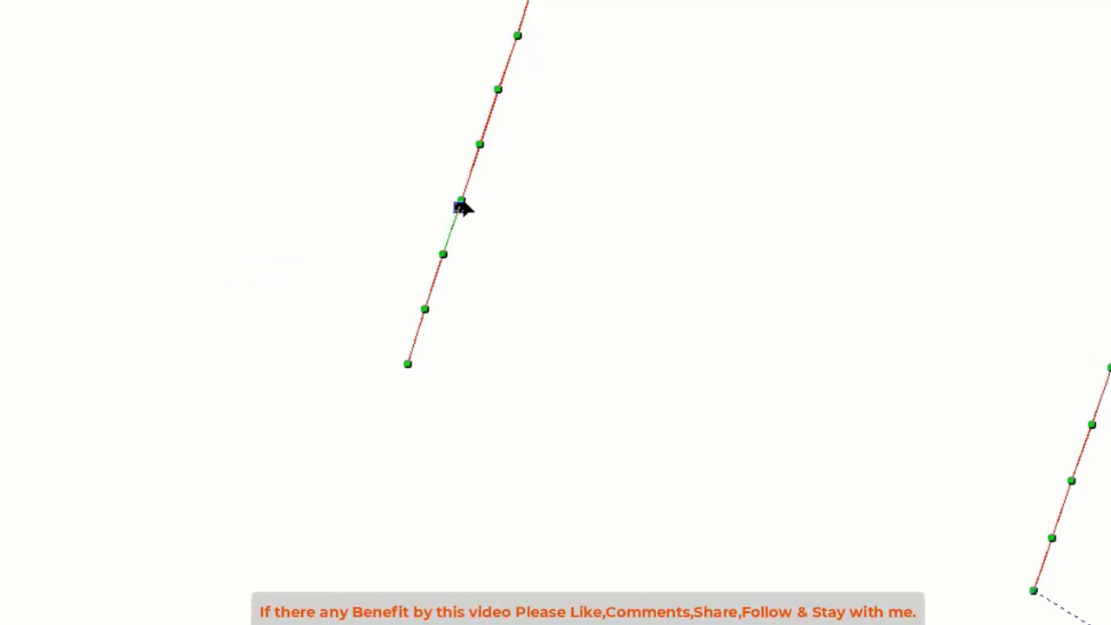
left_click(501, 206)
scroll(477, 214, "up", 3)
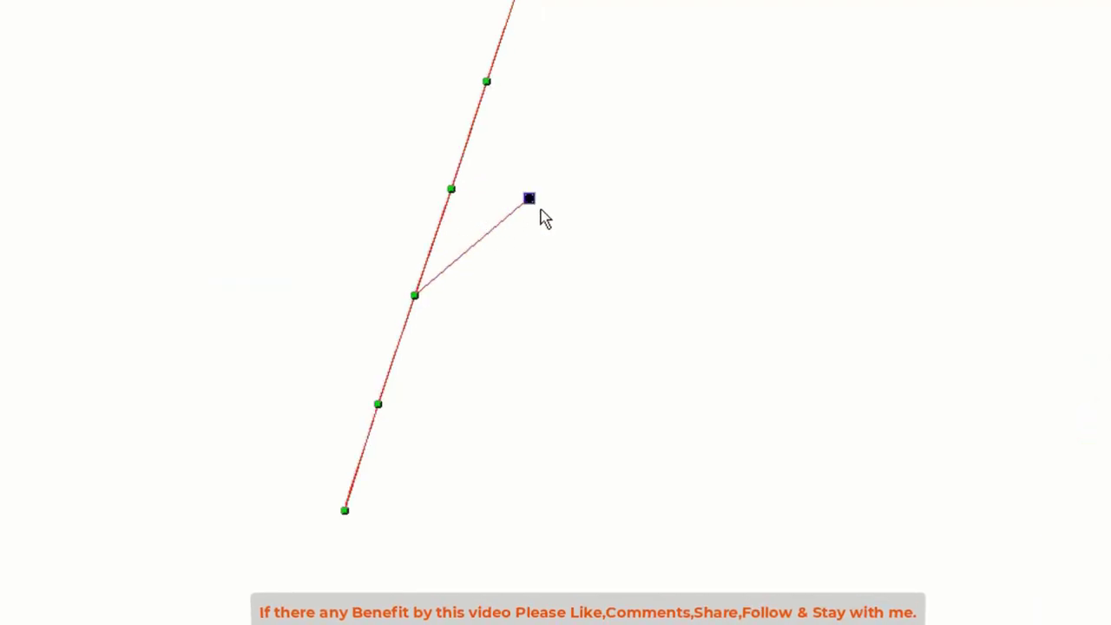
scroll(536, 213, "up", 1)
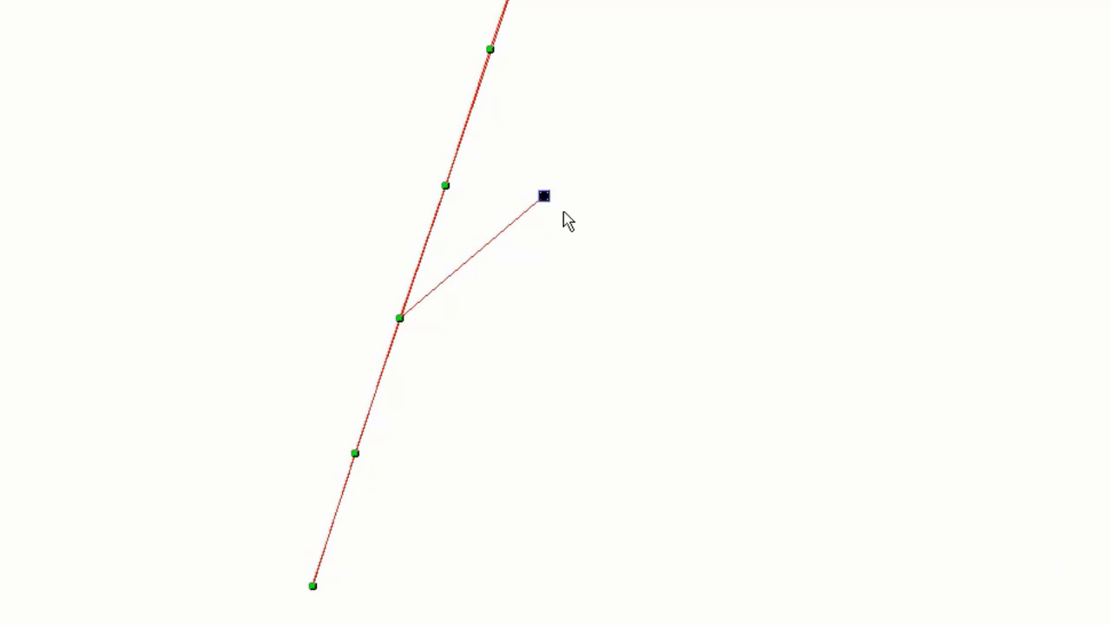
left_click_drag(545, 192, 462, 188)
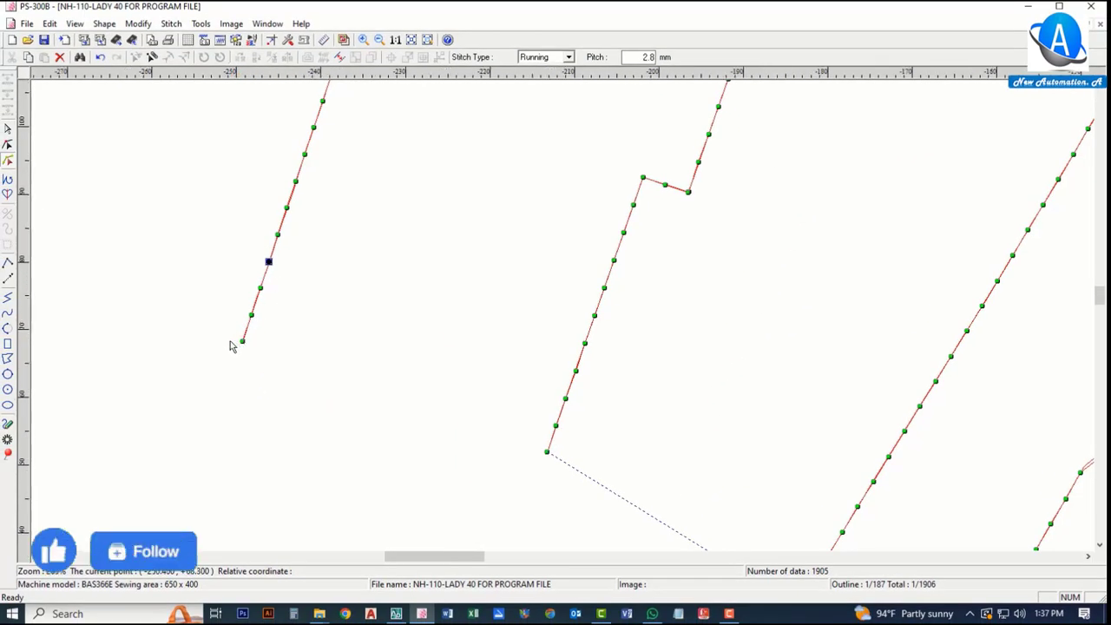
Step: Review the outline with its relocated start point across the pattern
scroll(204, 313, "down", 6)
scroll(199, 313, "down", 1)
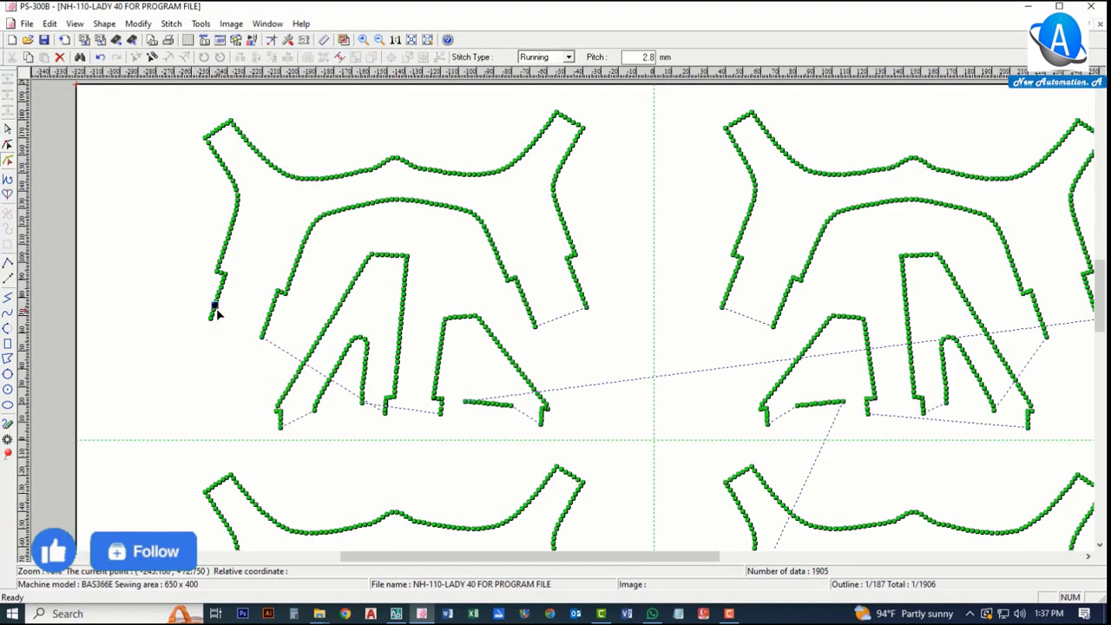
scroll(586, 313, "up", 4)
scroll(591, 299, "up", 5)
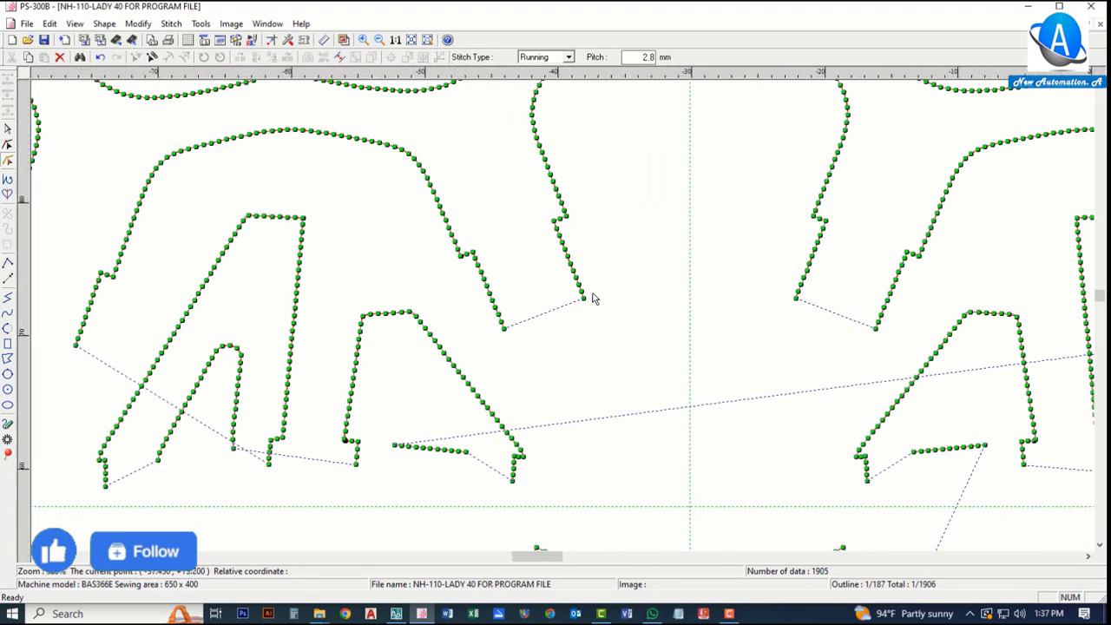
Step: Move the outline's start point out past the line end to create a new leading segment
scroll(524, 293, "down", 5)
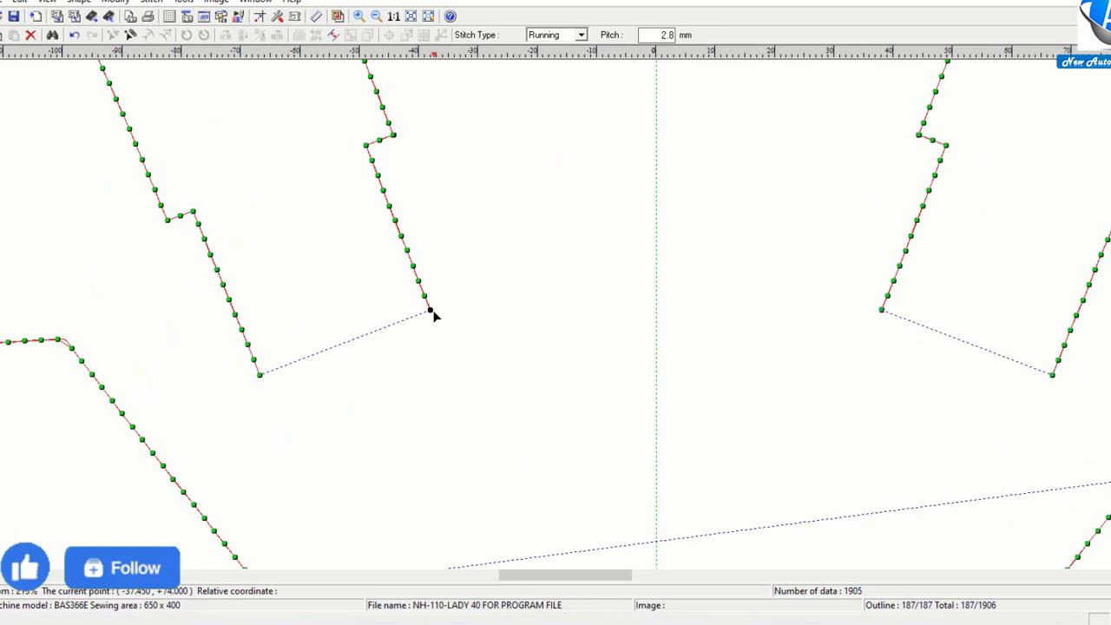
left_click(578, 284)
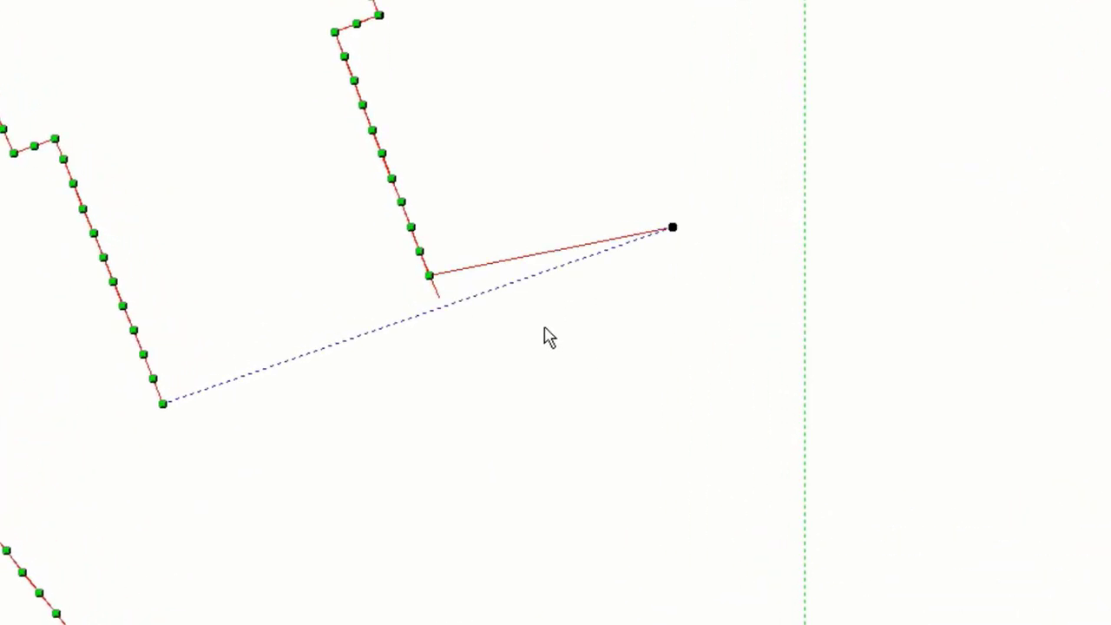
scroll(547, 335, "up", 2)
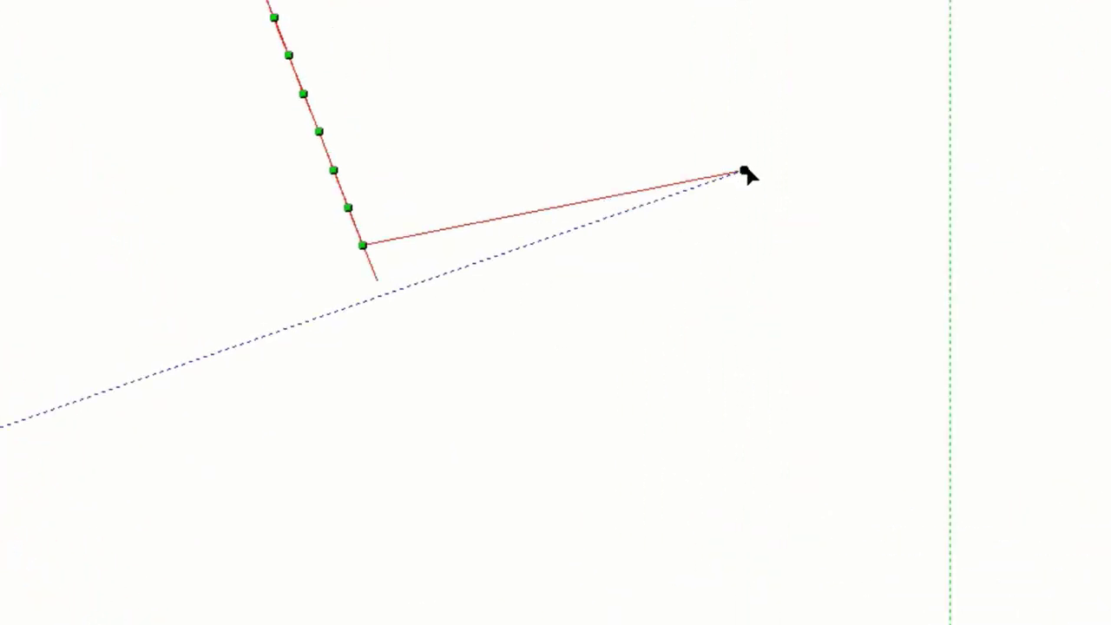
left_click(688, 110)
Step: Add three points along the new leading segment
right_click(599, 324)
left_click(660, 390)
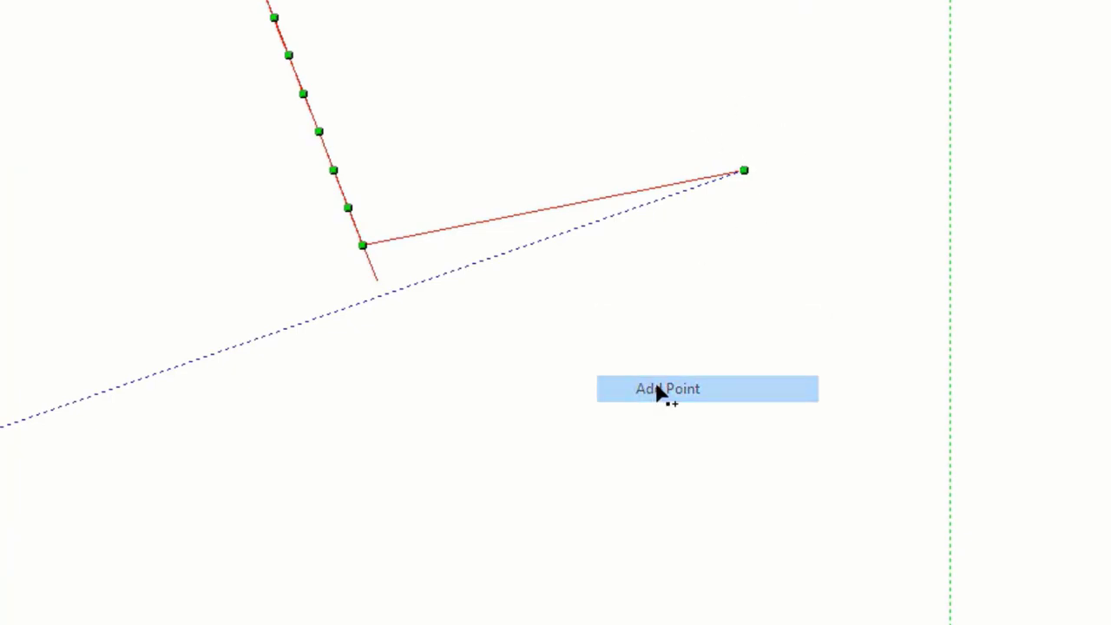
left_click(634, 192)
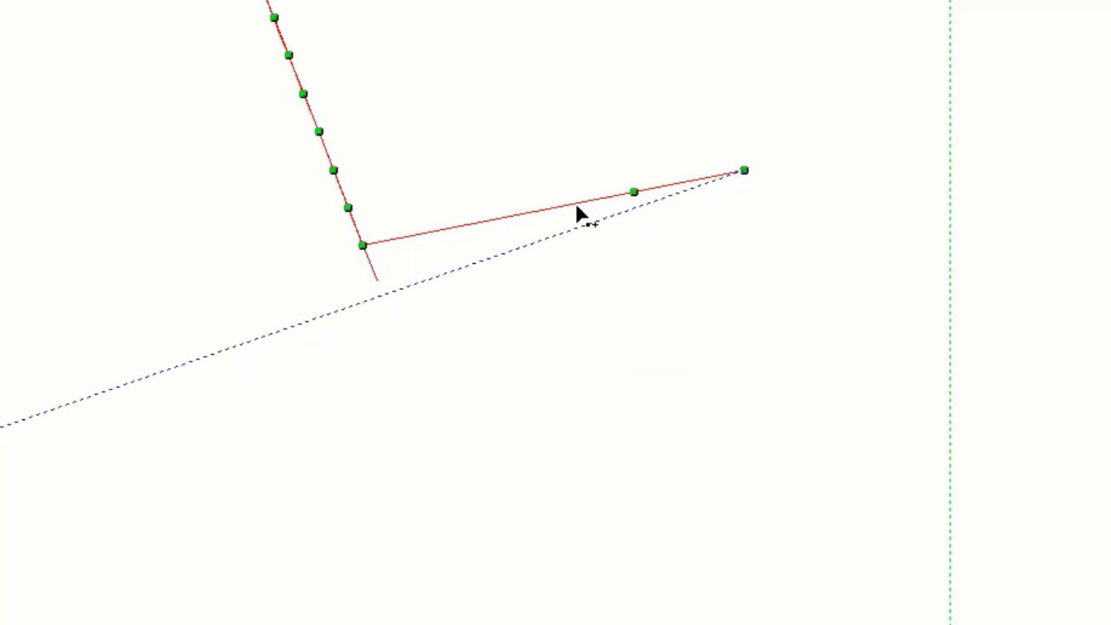
left_click(569, 205)
left_click(488, 221)
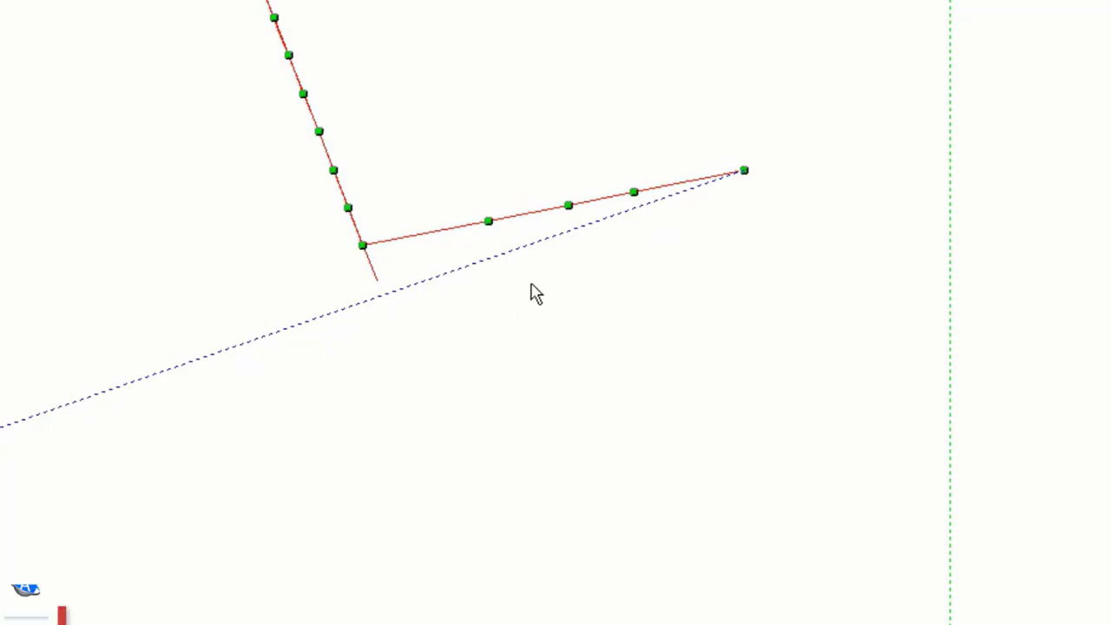
Step: Drag the added points so the leading segment joins the outline at an existing stitch point
left_click_drag(457, 176, 531, 292)
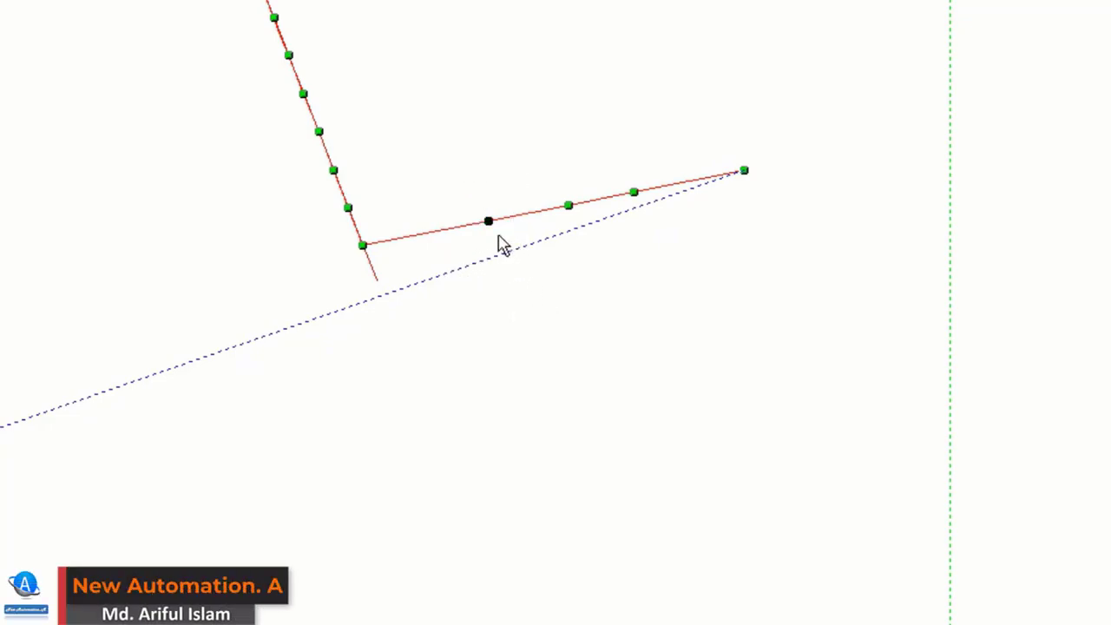
left_click_drag(489, 221, 390, 280)
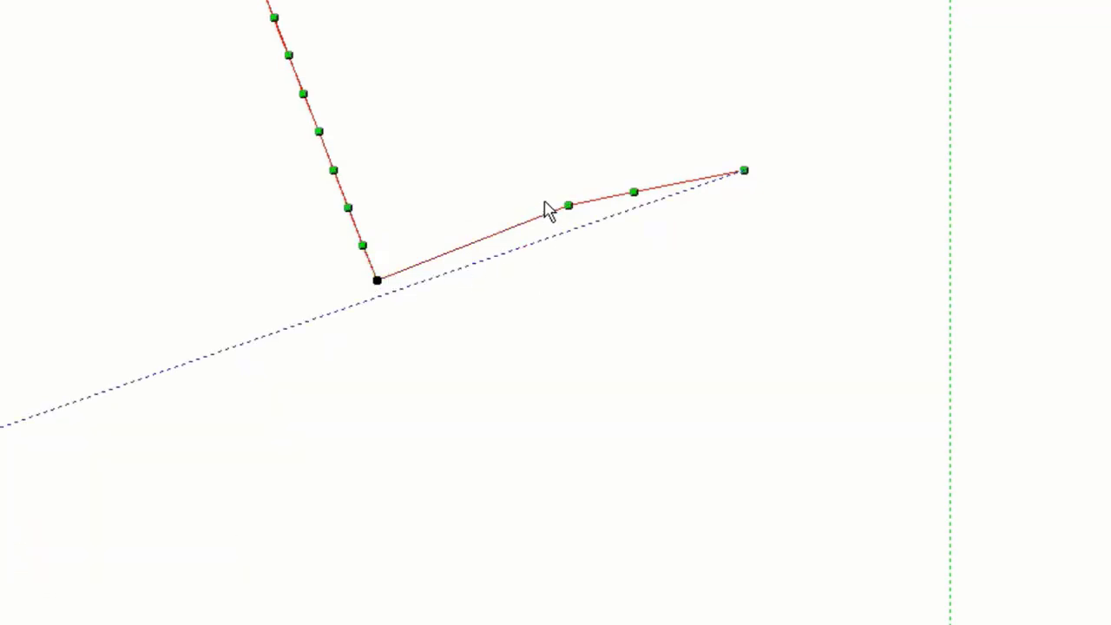
left_click(568, 205)
left_click_drag(569, 209, 388, 265)
scroll(389, 260, "up", 3)
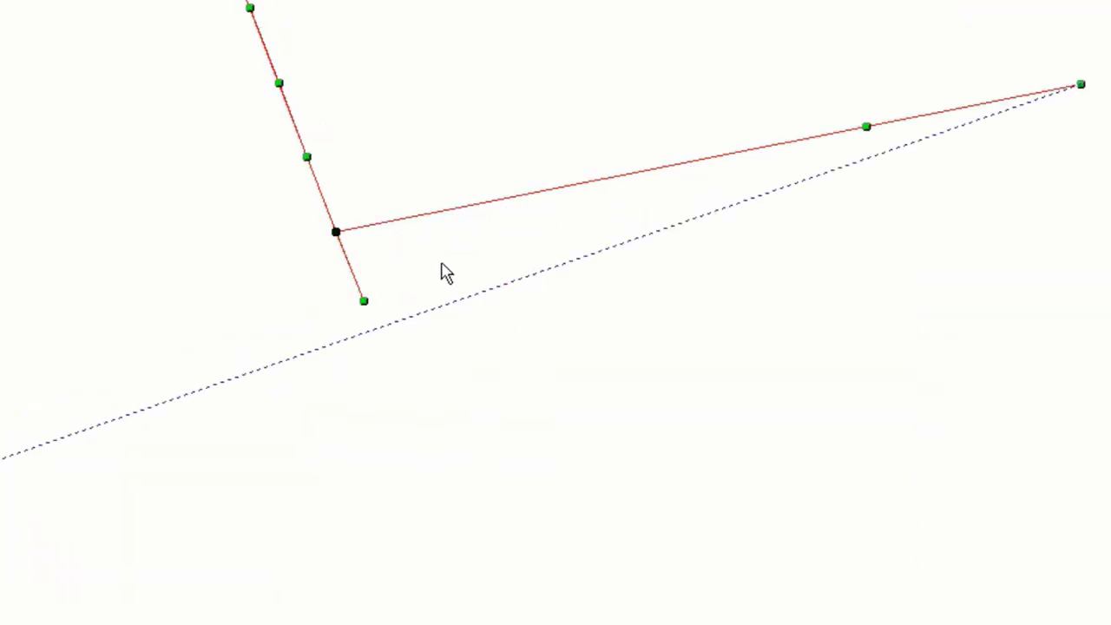
left_click_drag(866, 127, 330, 151)
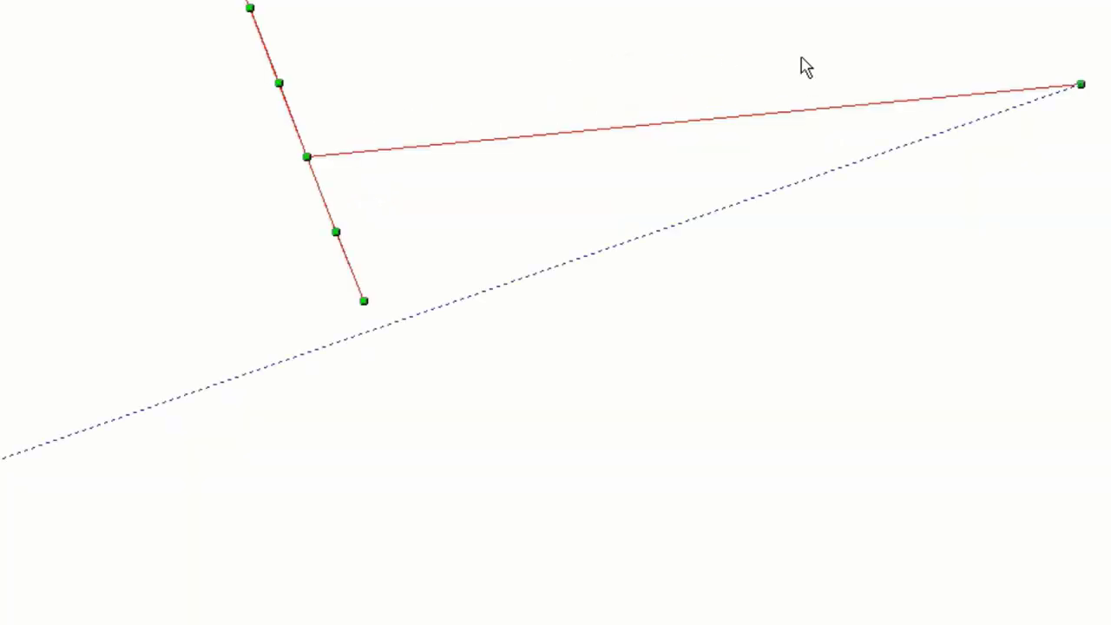
Step: Select and delete the far end point of the leading segment
left_click_drag(987, 30, 1103, 139)
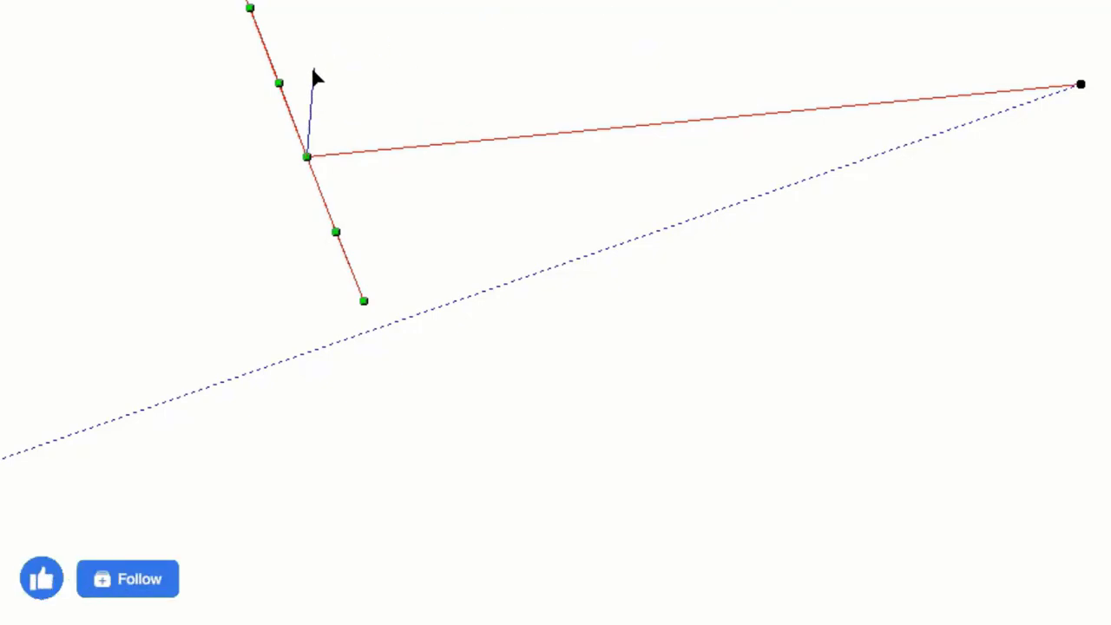
key("Delete")
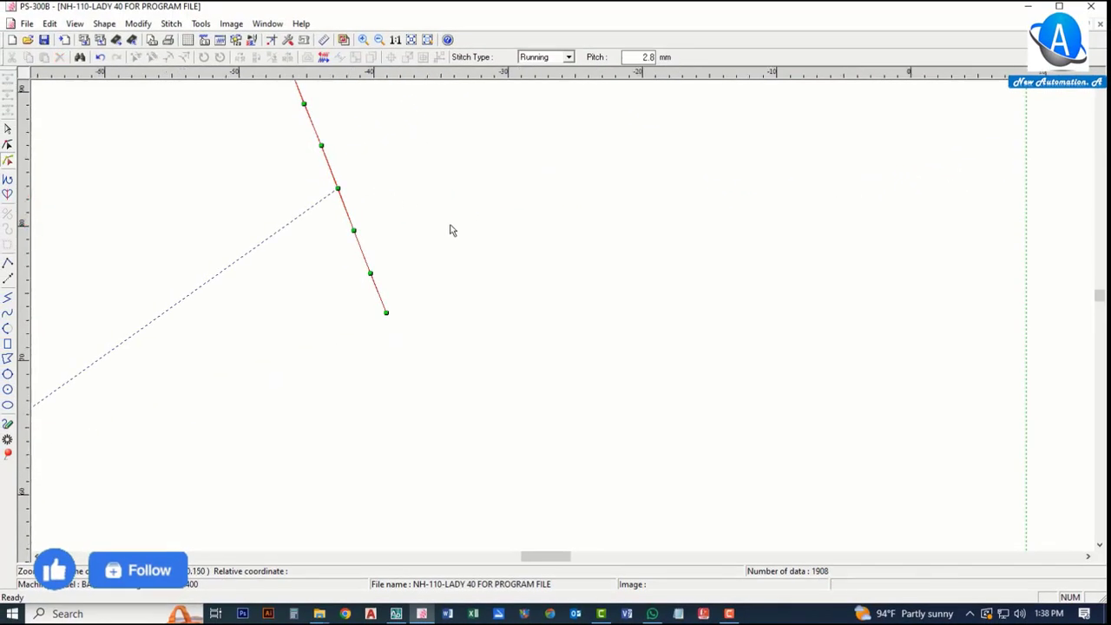
scroll(450, 231, "down", 3)
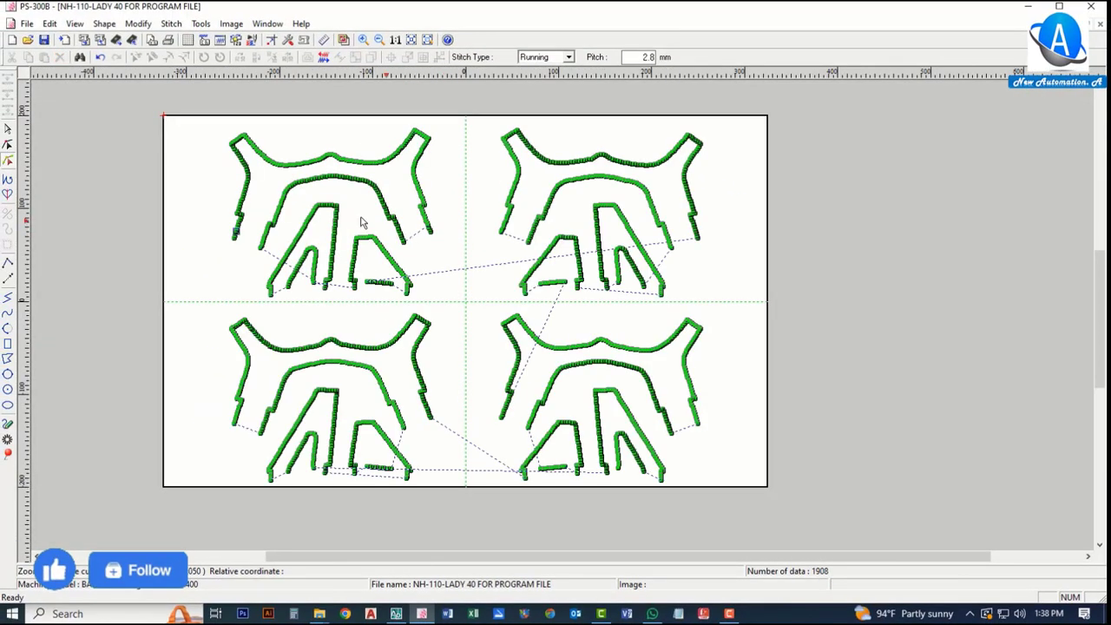
Step: Move the start point of the left-hand outline out to the left to form a leading segment
scroll(317, 221, "up", 2)
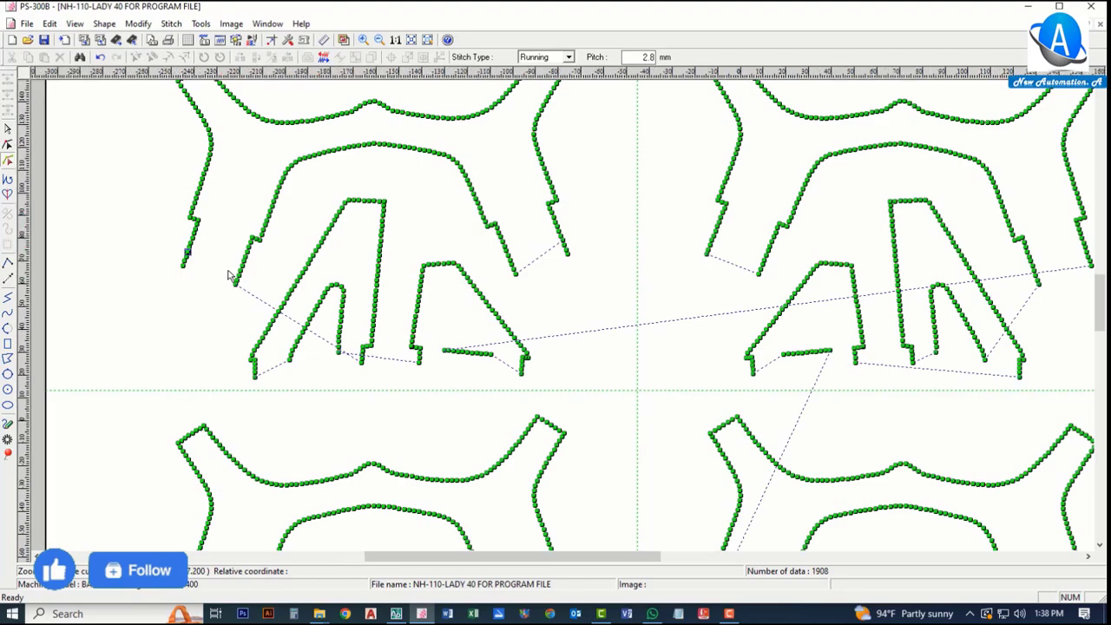
scroll(244, 295, "up", 3)
scroll(244, 318, "up", 2)
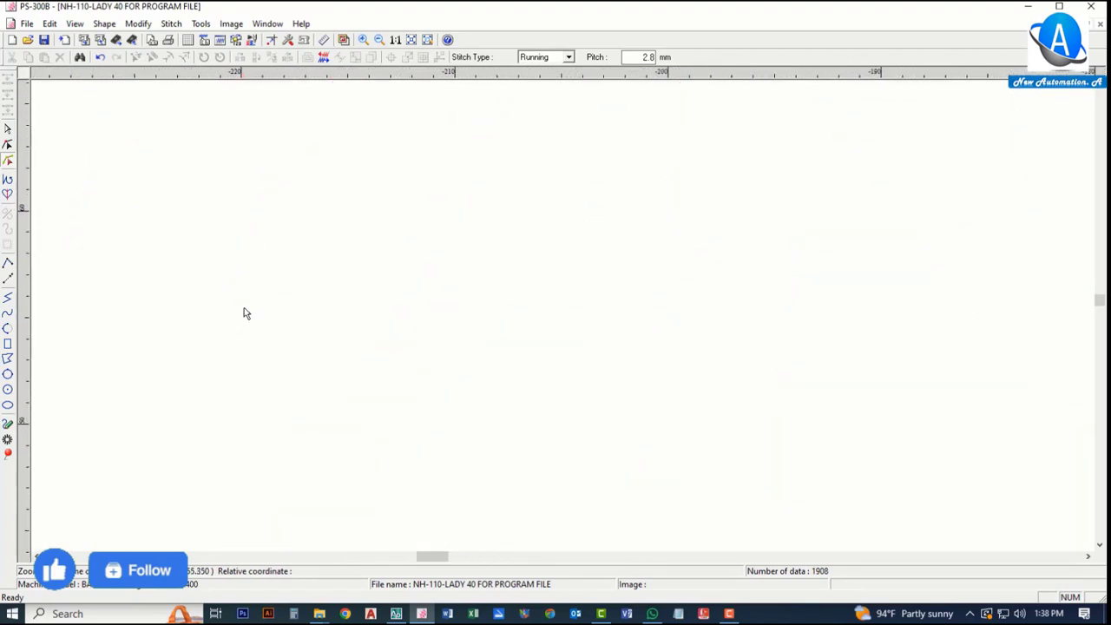
left_click(227, 257)
scroll(282, 297, "down", 1)
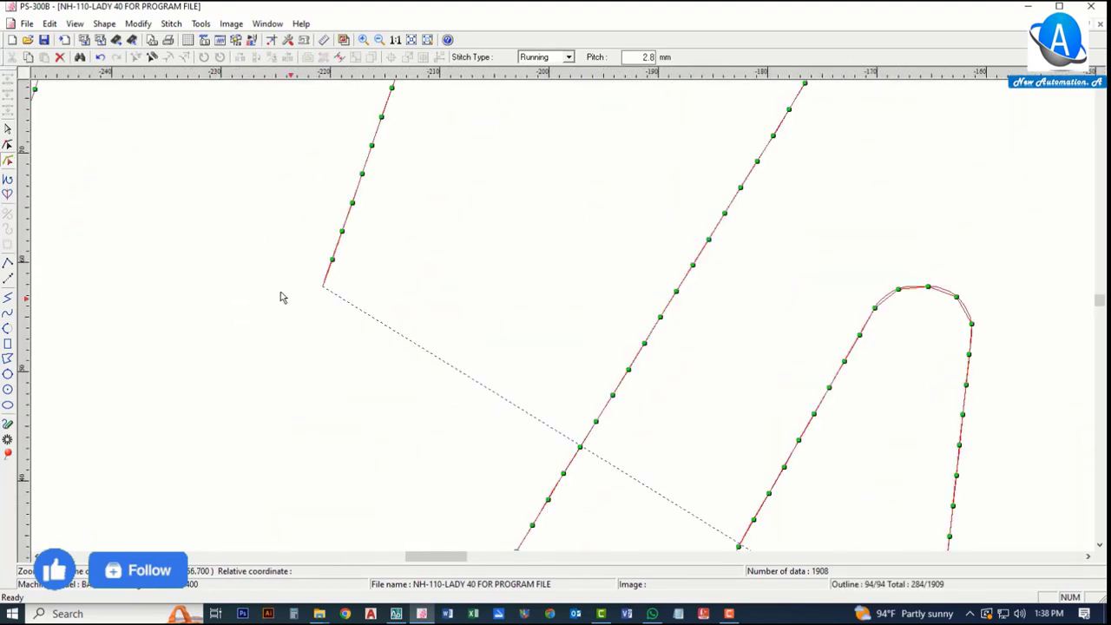
left_click(158, 266)
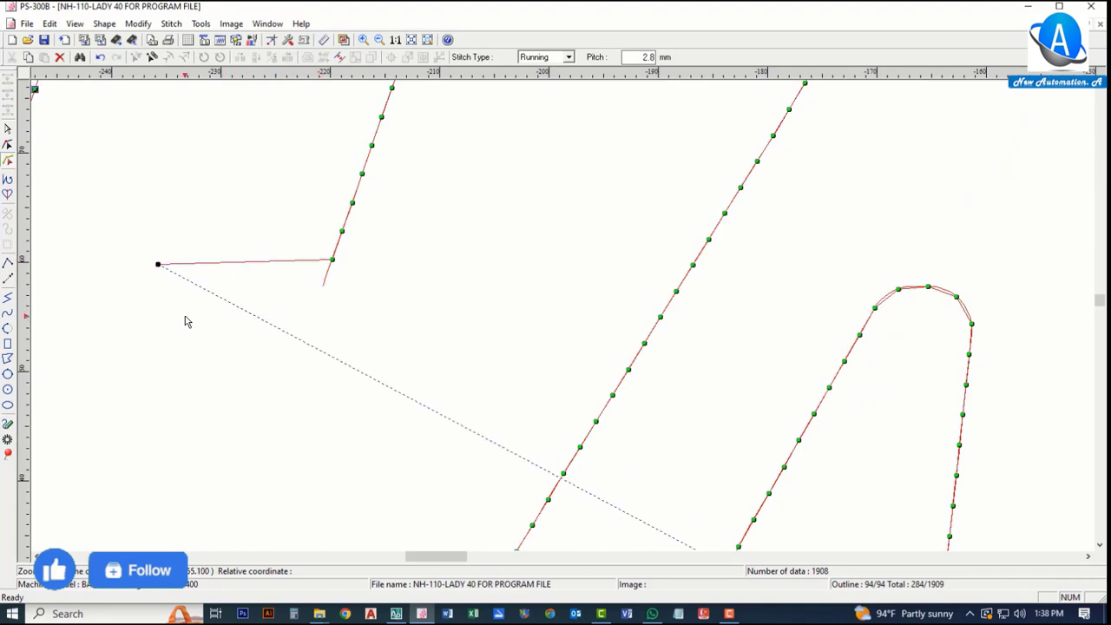
key("Escape")
Step: Add three points along the left-hand outline's leading segment
scroll(158, 266, "up", 1)
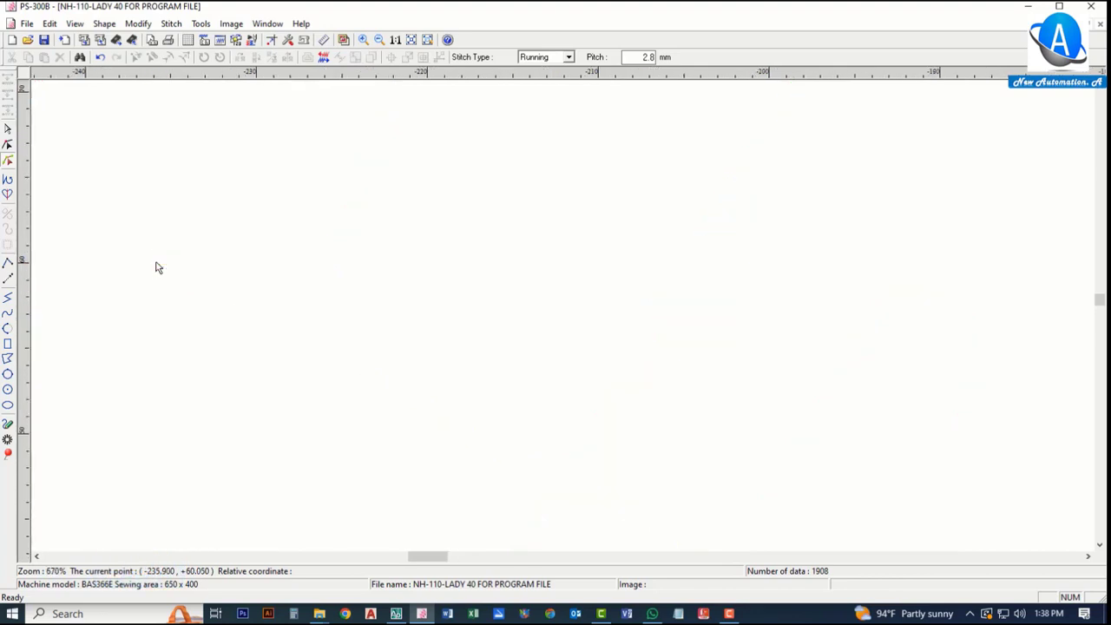
right_click(220, 326)
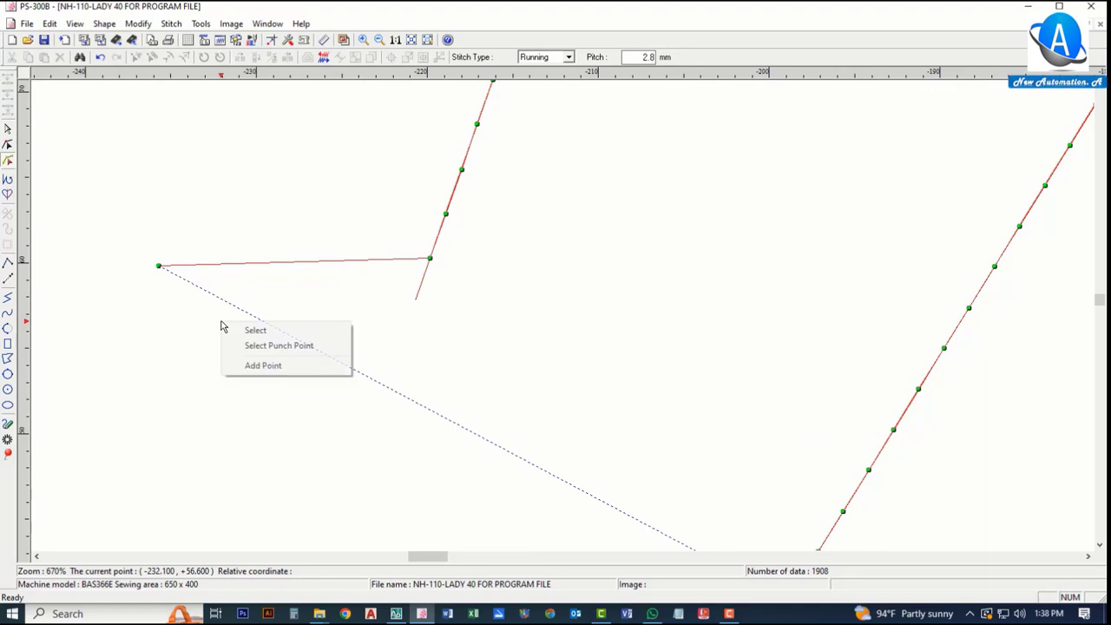
left_click(257, 364)
left_click(362, 261)
left_click(284, 262)
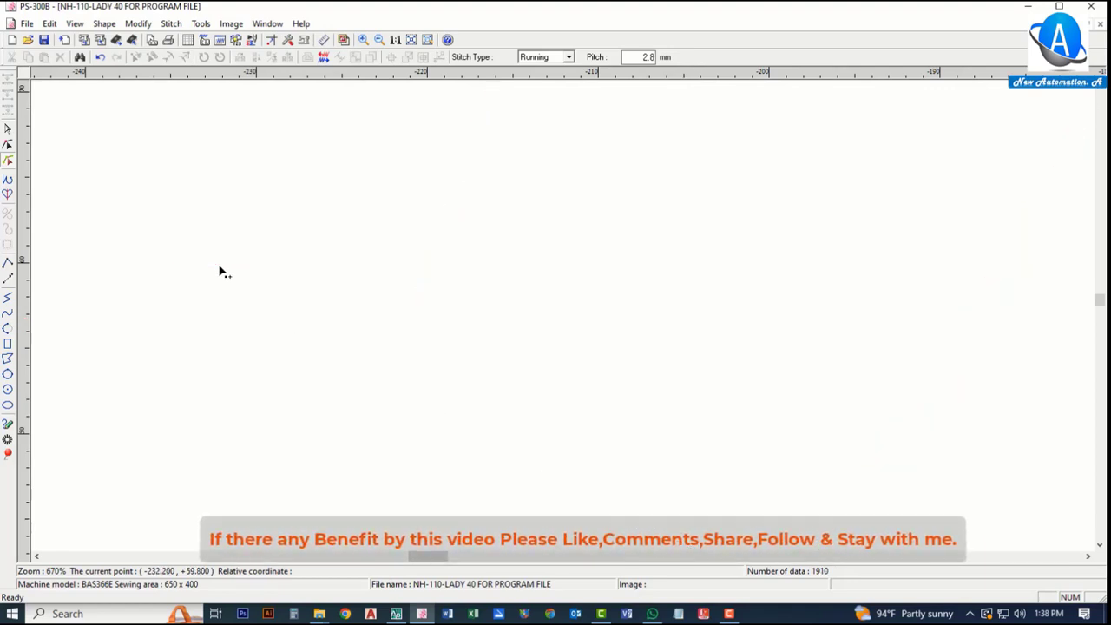
left_click(219, 264)
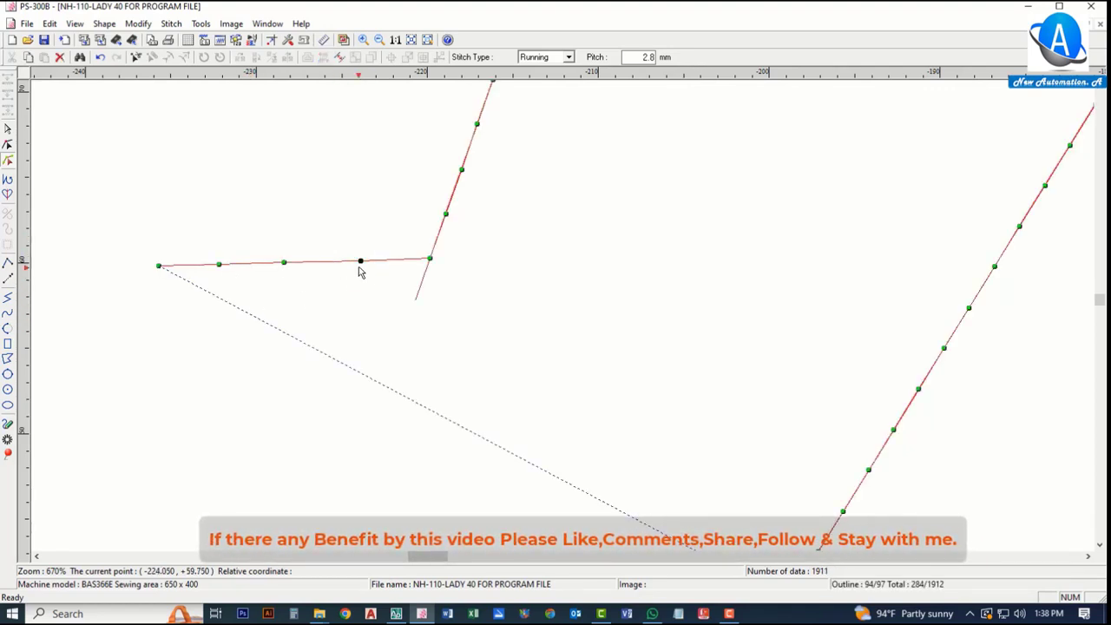
Step: Snap the added points onto stitch points of the adjacent outline line
left_click(414, 311)
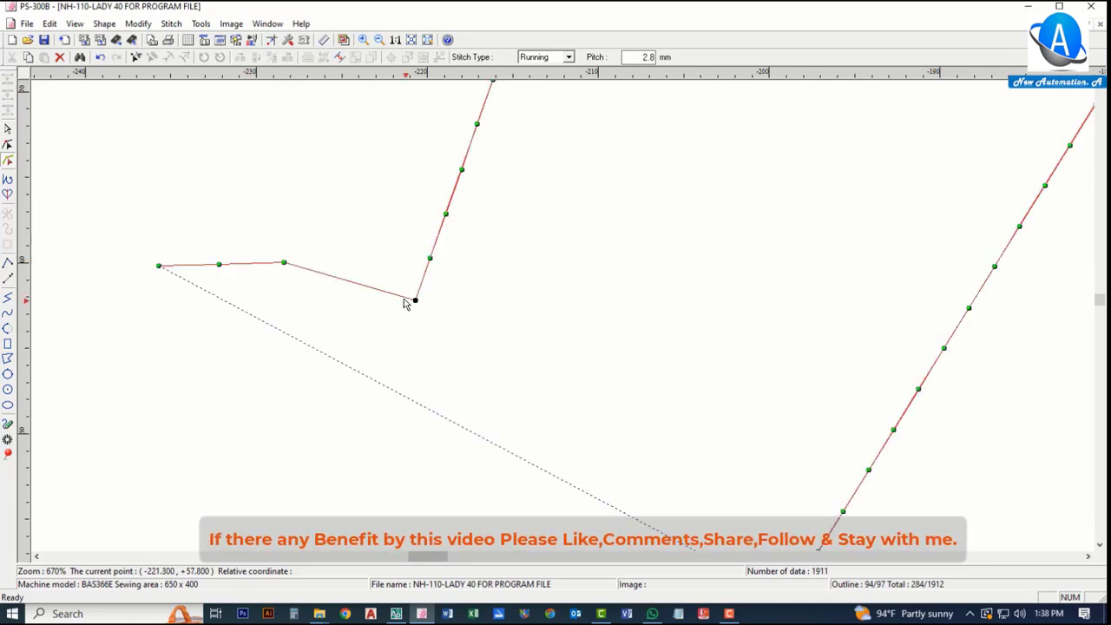
left_click(284, 264)
left_click_drag(284, 263, 429, 259)
left_click_drag(218, 263, 454, 225)
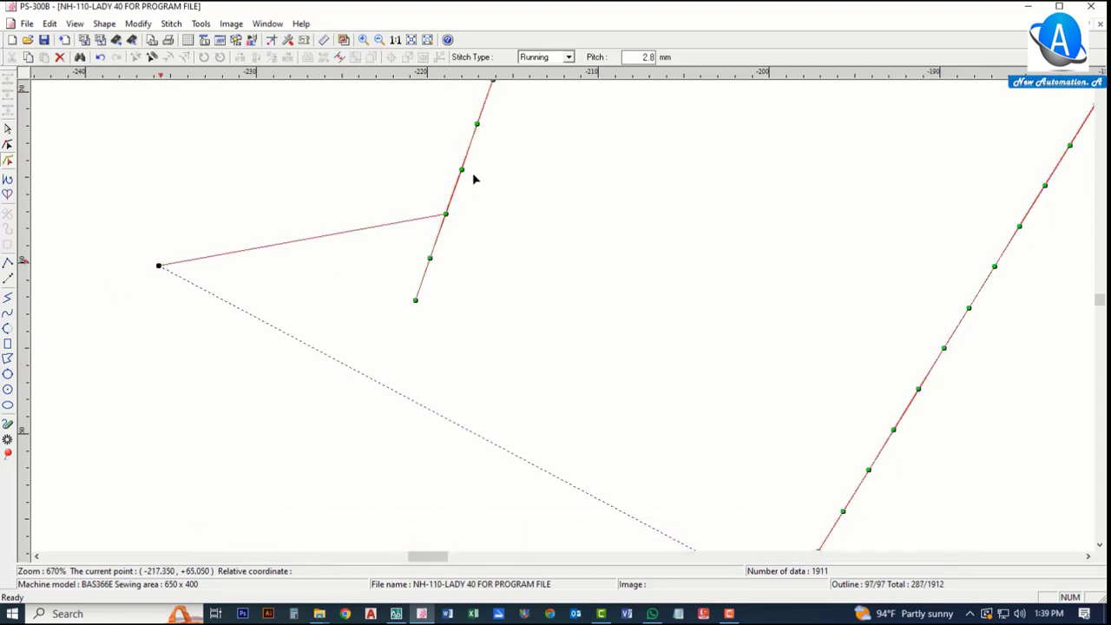
Step: Review the edited outlines across the whole pattern
scroll(243, 315, "down", 3)
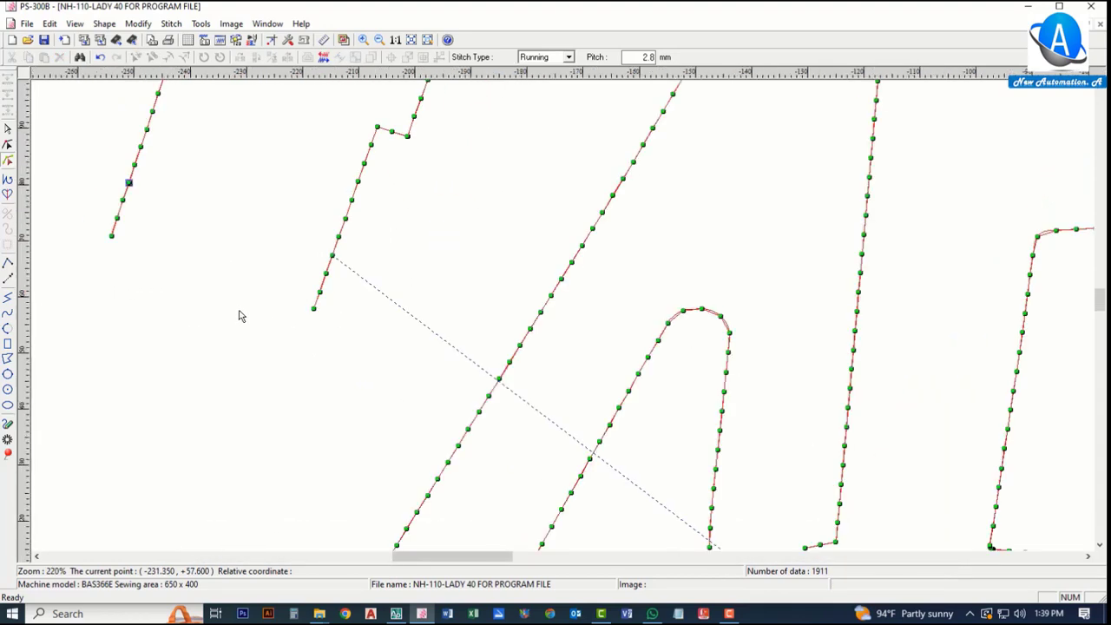
scroll(253, 313, "down", 3)
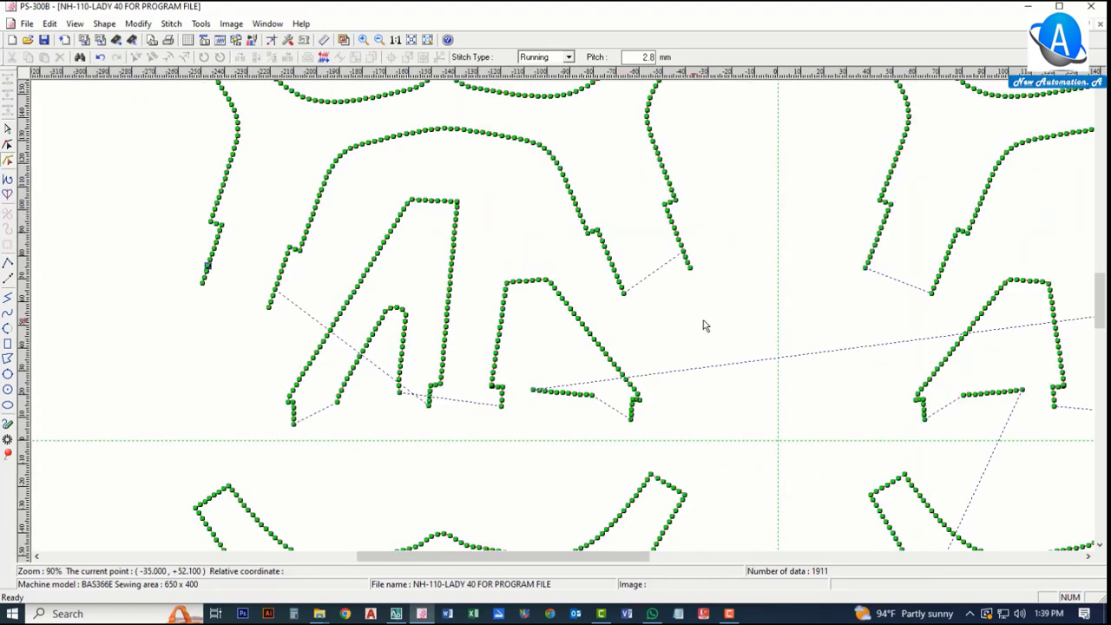
scroll(641, 293, "up", 2)
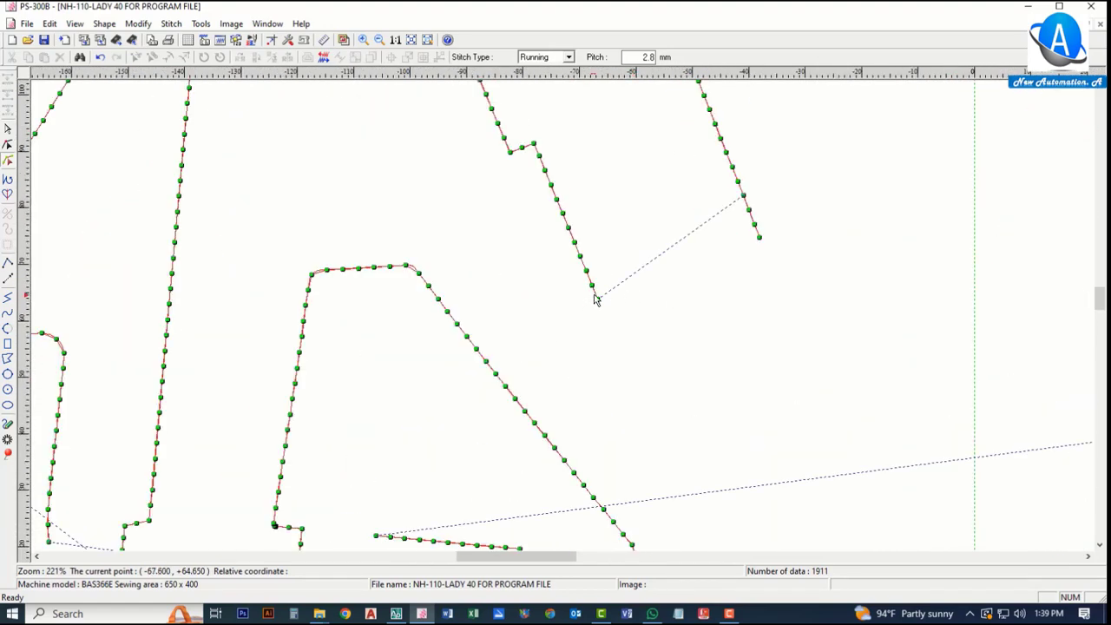
scroll(478, 315, "down", 5)
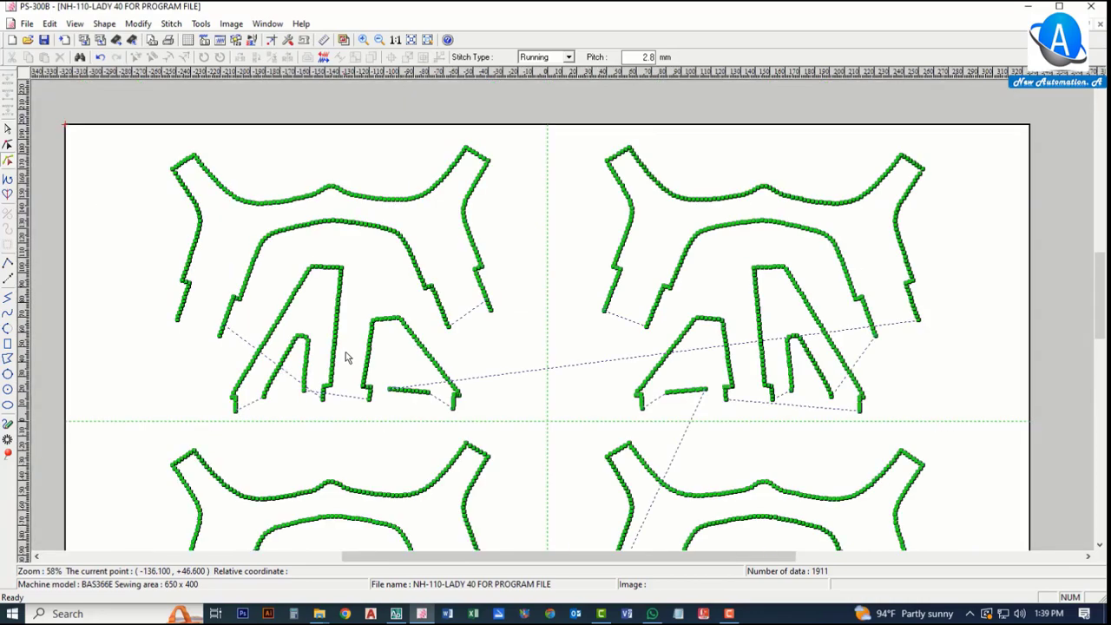
scroll(346, 358, "down", 2)
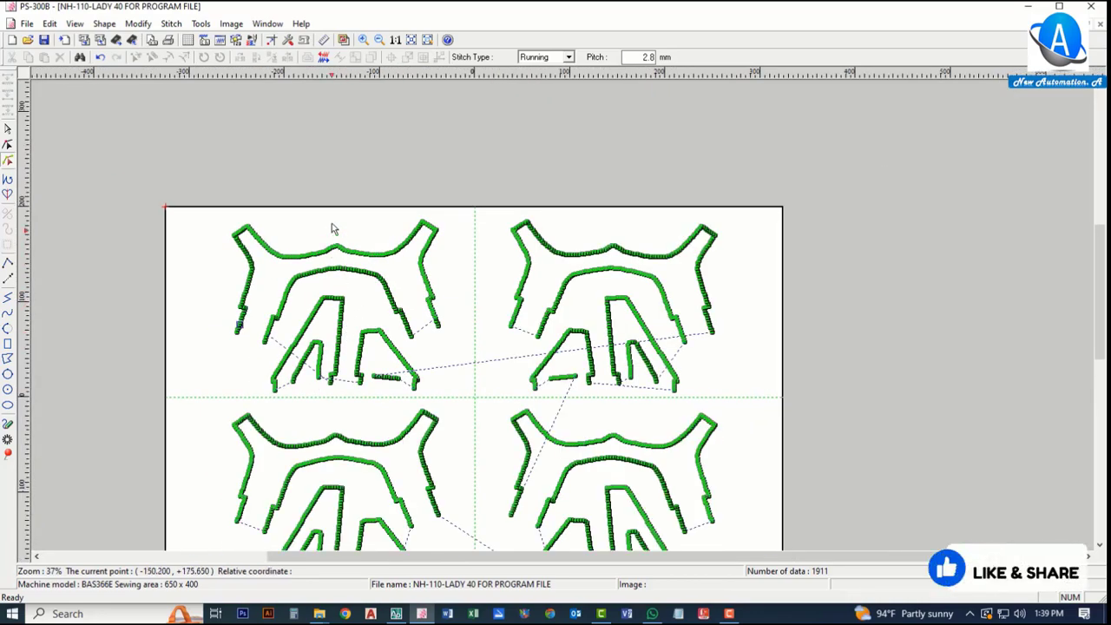
scroll(332, 221, "down", 1)
scroll(322, 248, "up", 1)
scroll(277, 210, "down", 1)
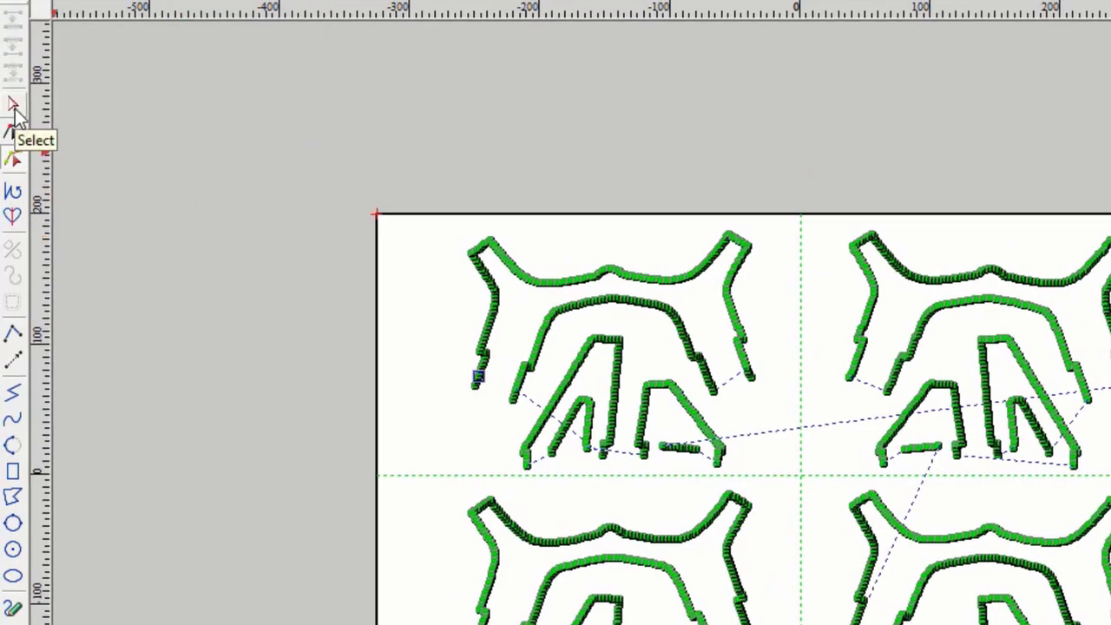
Step: Switch to the selection tool and box-select the entire stitch pattern
left_click(15, 159)
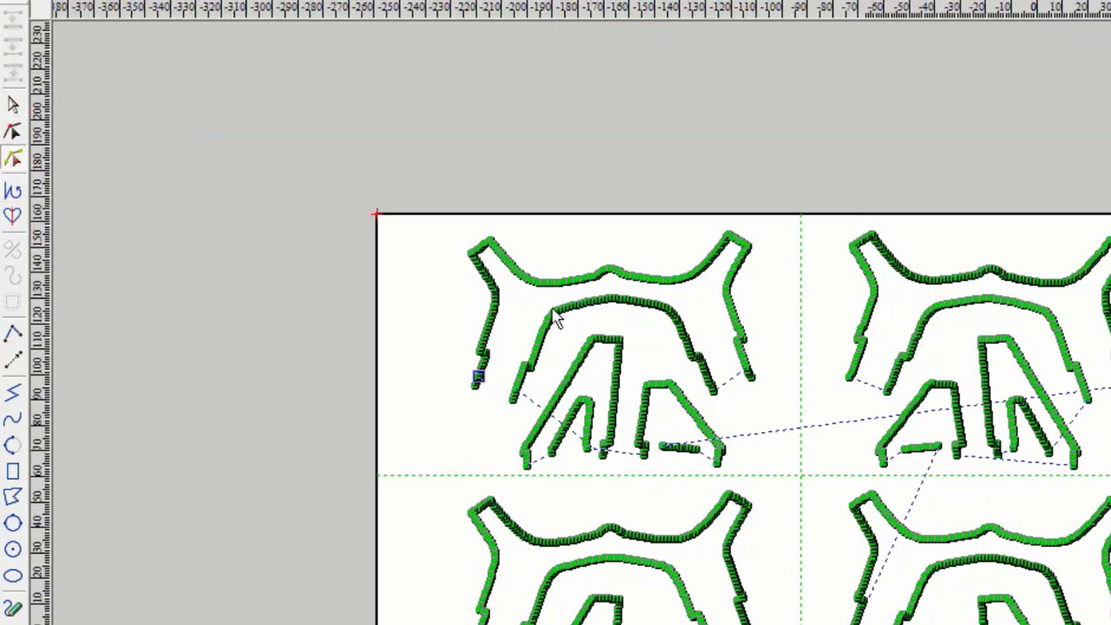
scroll(547, 295, "up", 2)
scroll(599, 308, "up", 1)
scroll(660, 365, "down", 4)
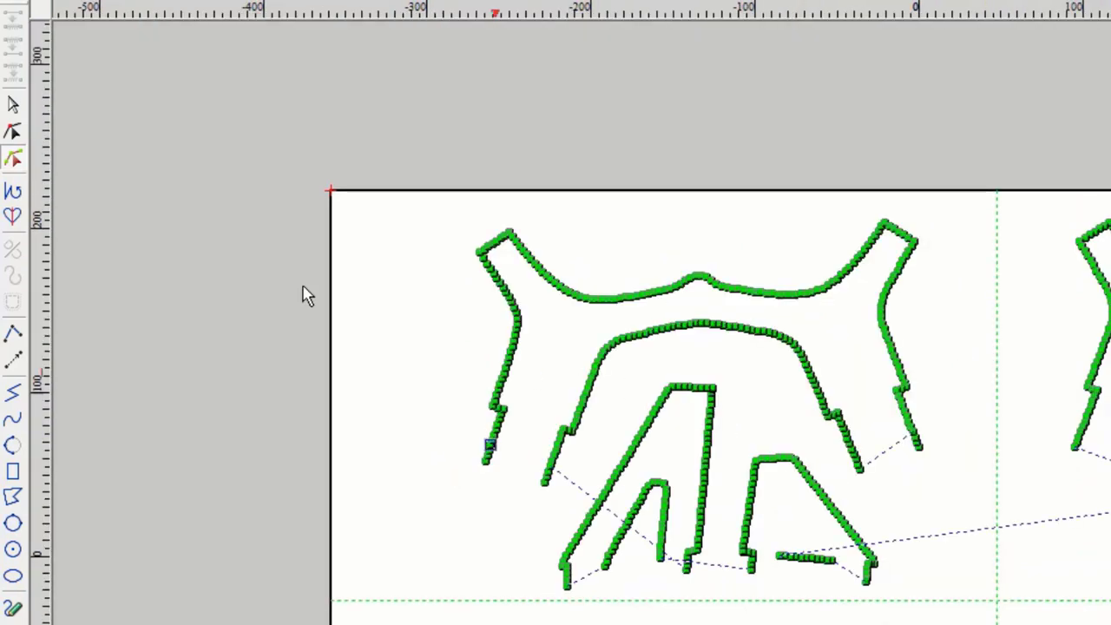
left_click(14, 106)
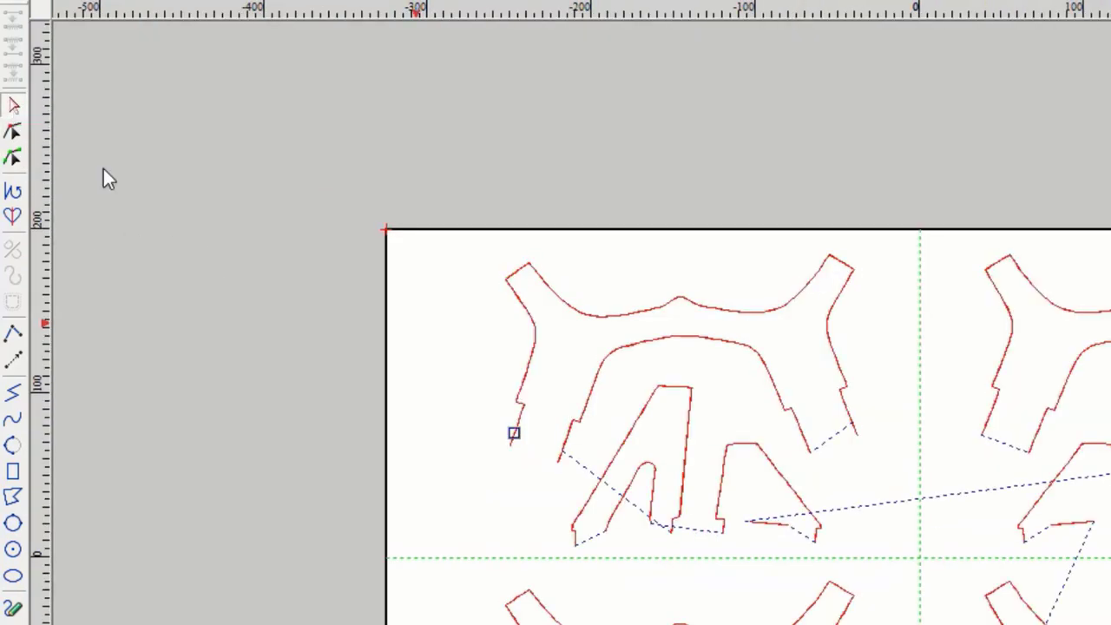
scroll(686, 304, "down", 2)
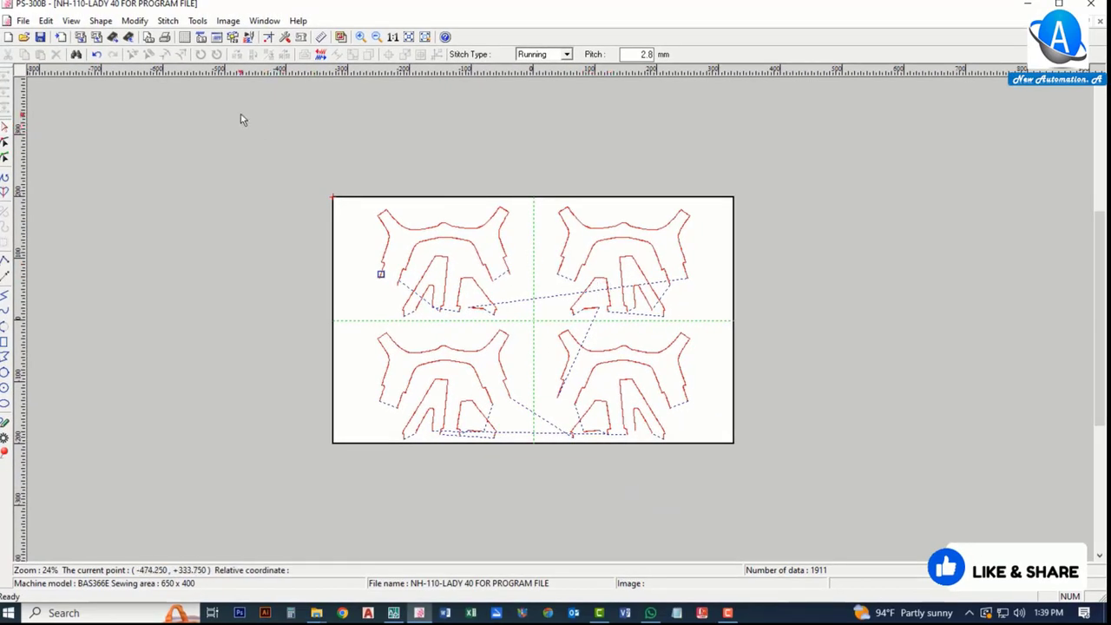
left_click_drag(241, 113, 858, 507)
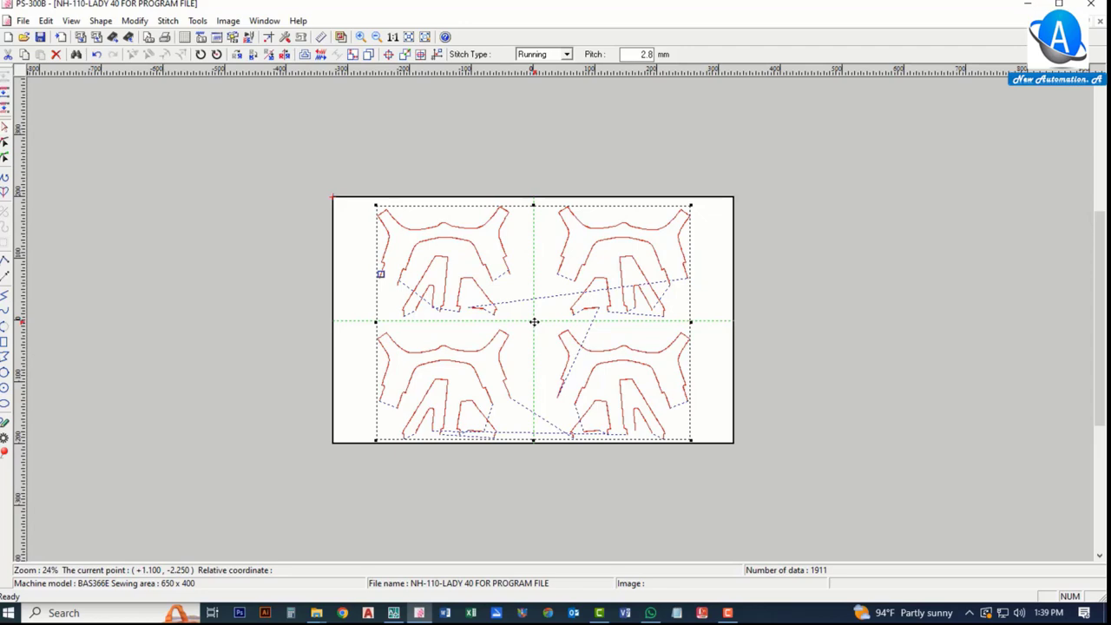
right_click(542, 283)
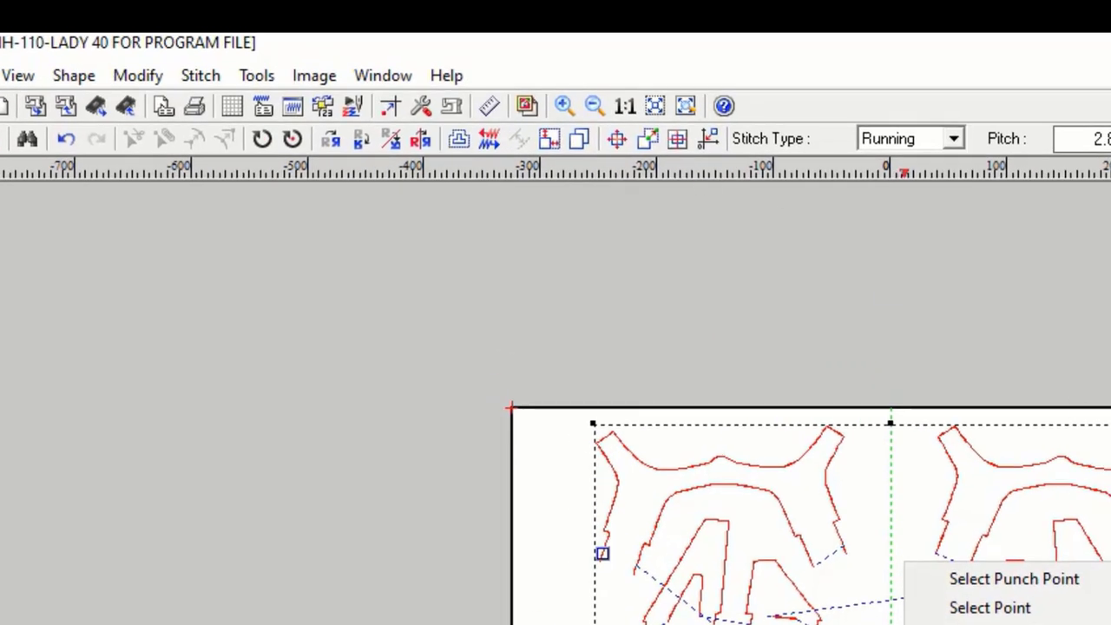
key("Escape")
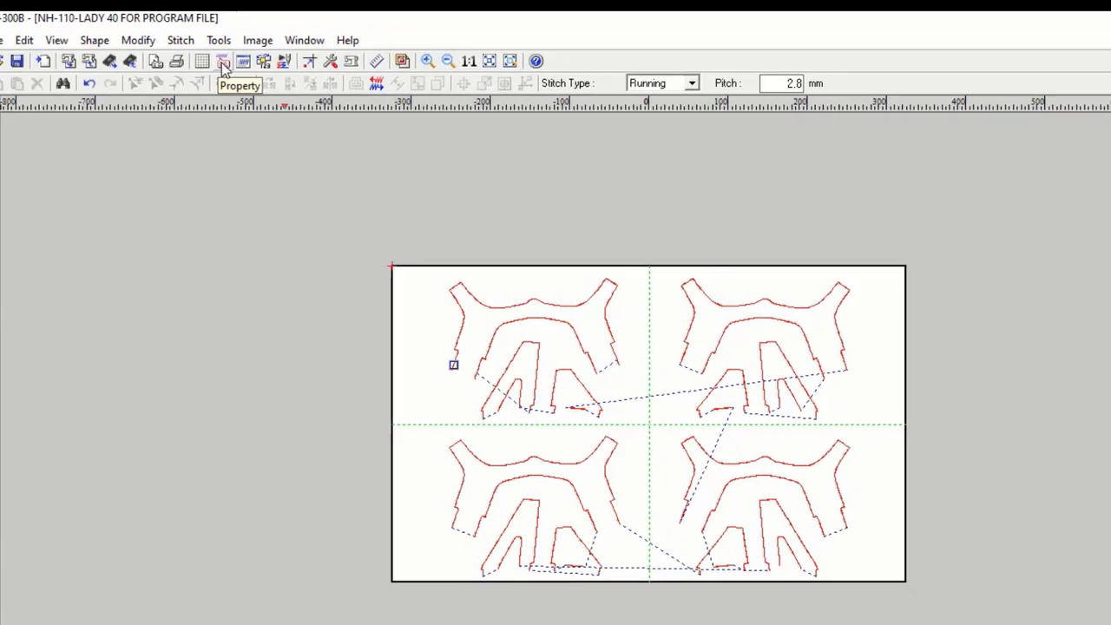
left_click_drag(315, 187, 879, 619)
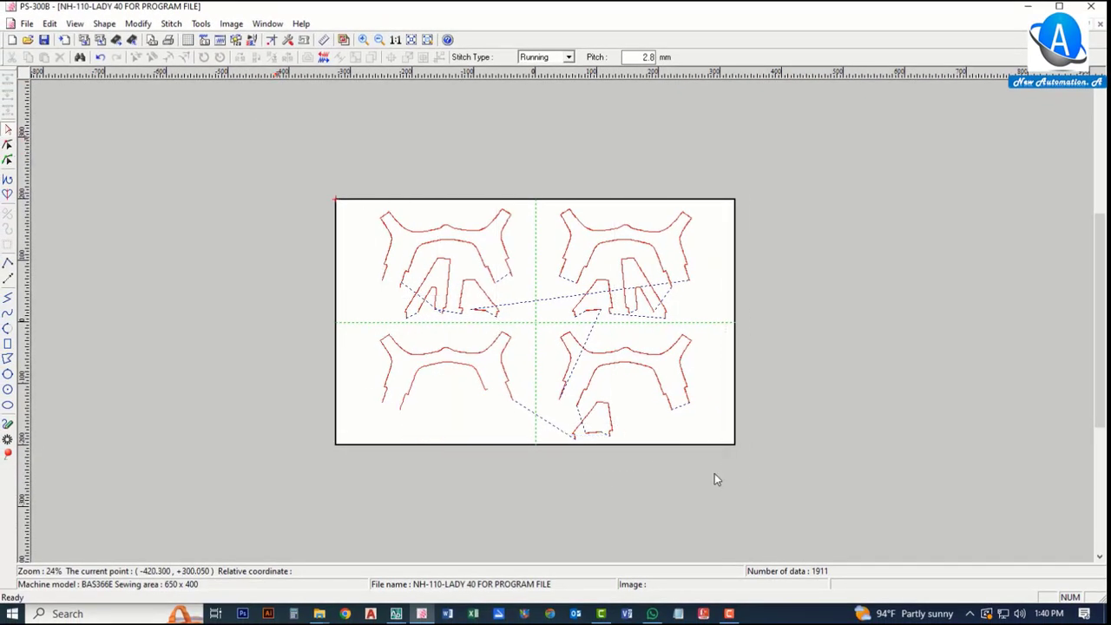
left_click(203, 41)
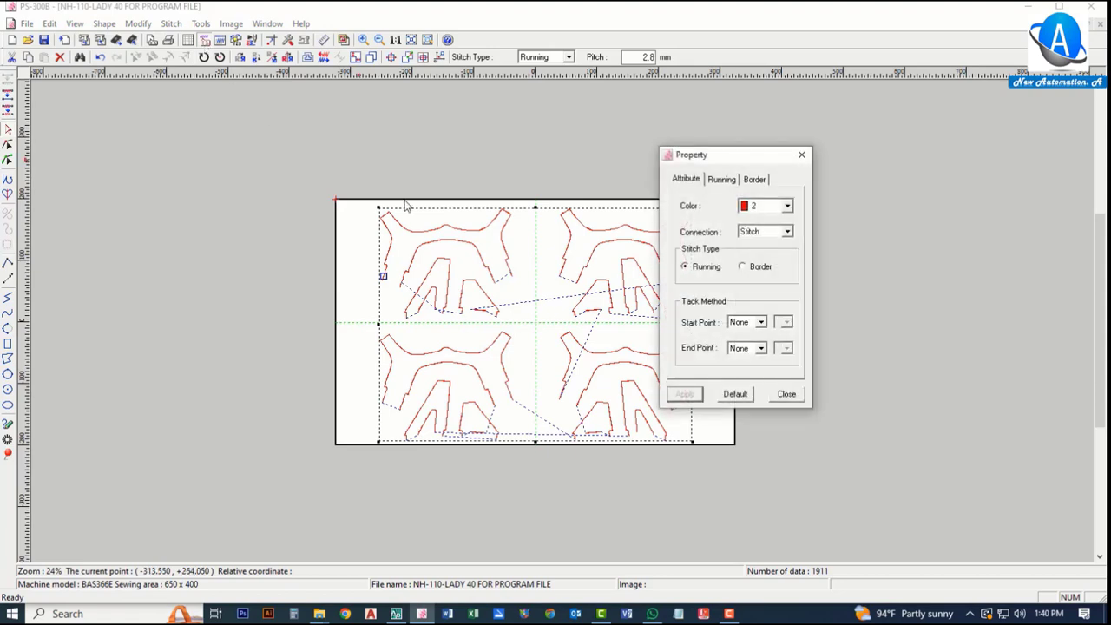
left_click(807, 156)
Step: Select the whole pattern again and open its Property dialog
left_click_drag(235, 129, 807, 511)
right_click(597, 318)
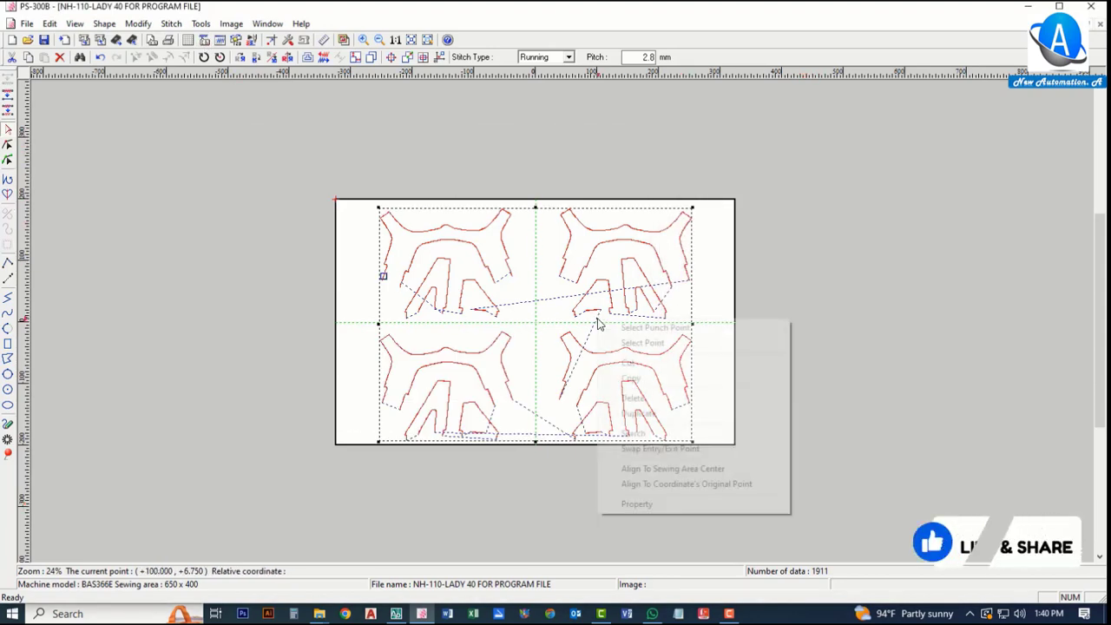
left_click(655, 504)
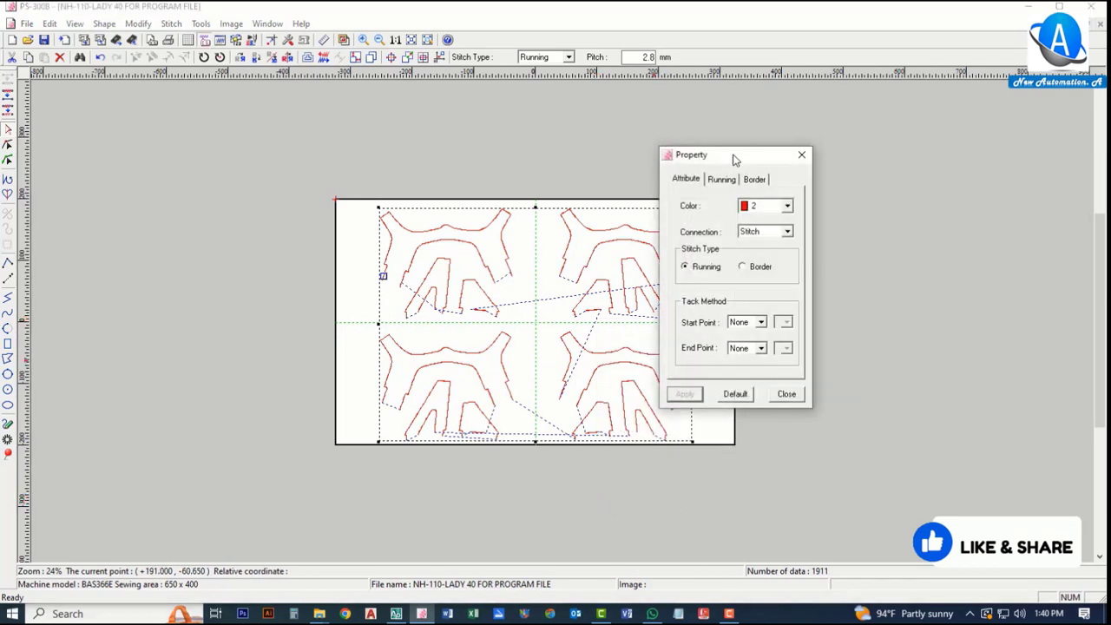
left_click_drag(730, 156, 246, 156)
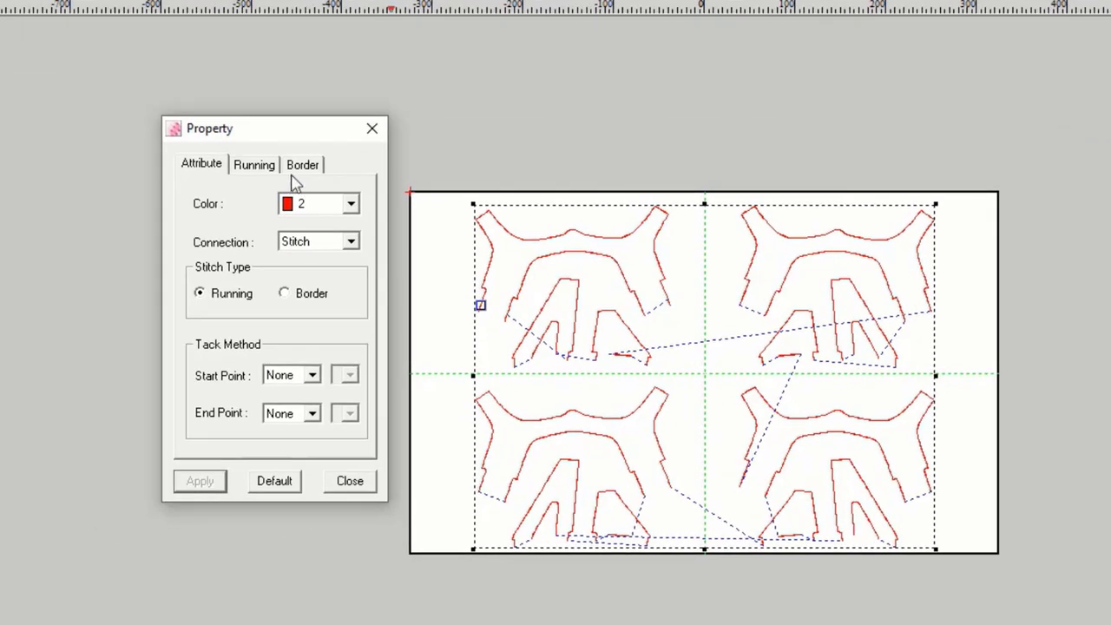
left_click(253, 166)
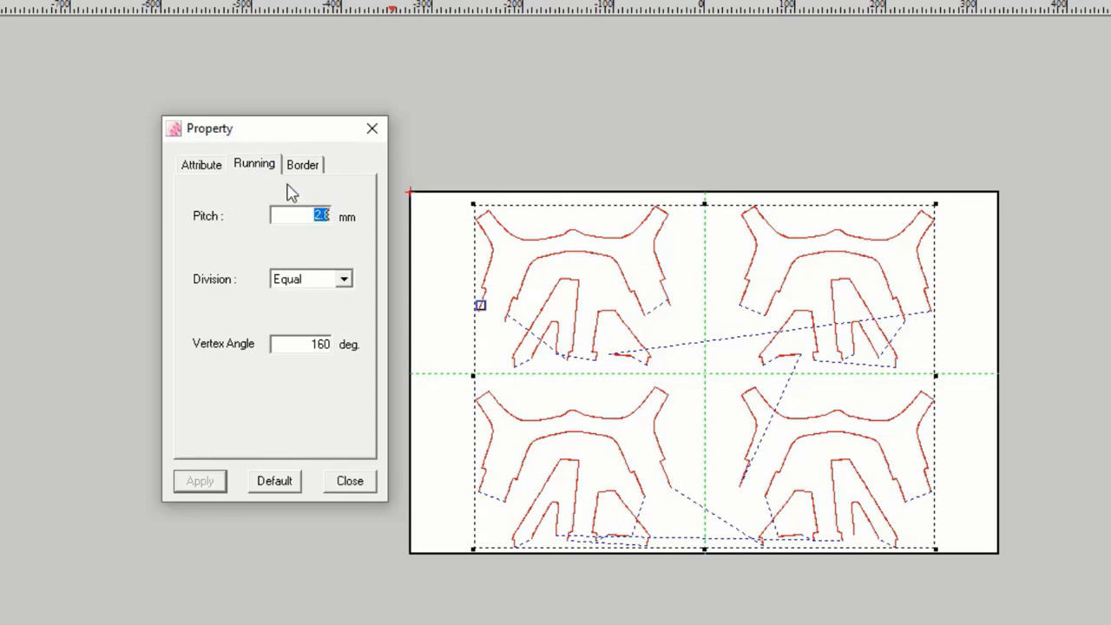
left_click(204, 170)
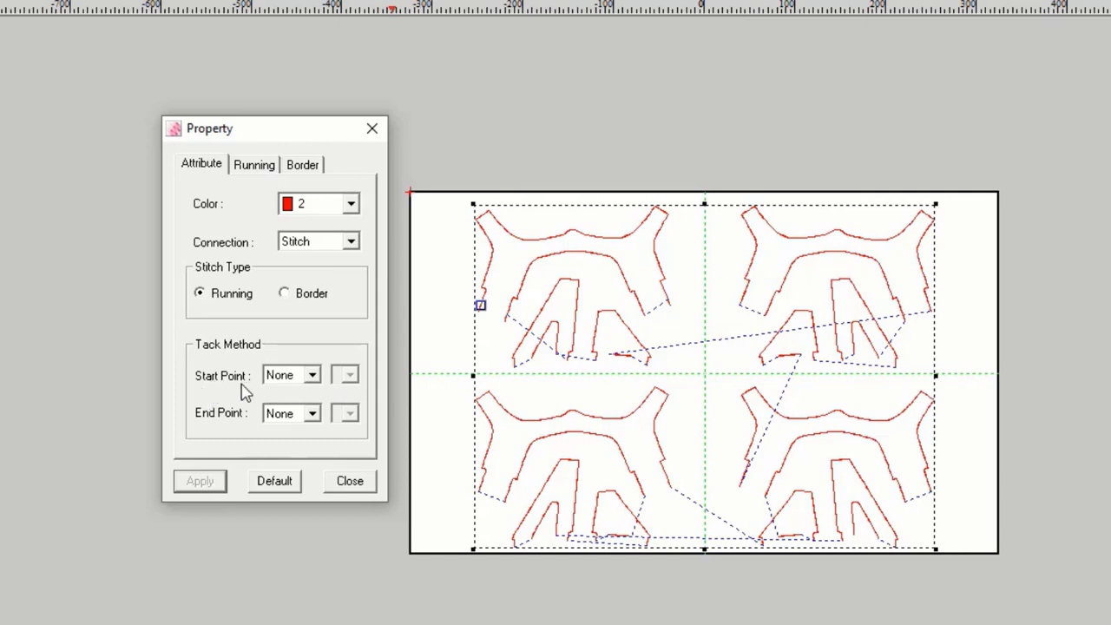
Step: Set the start point tack method to V Back with 3 stitches
left_click(315, 379)
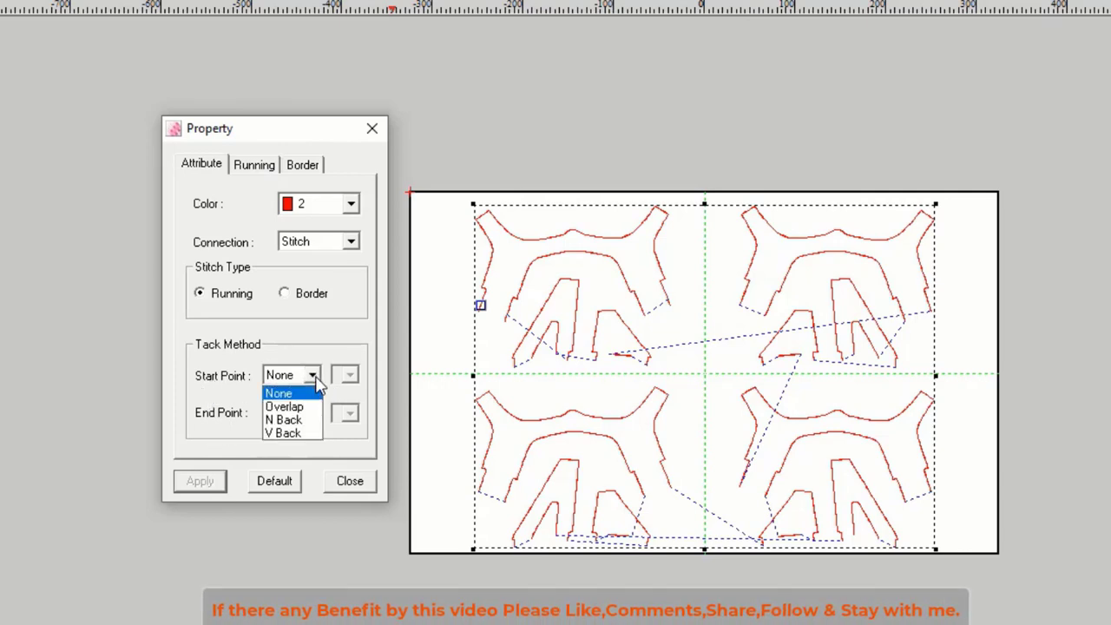
left_click(314, 379)
left_click(314, 379)
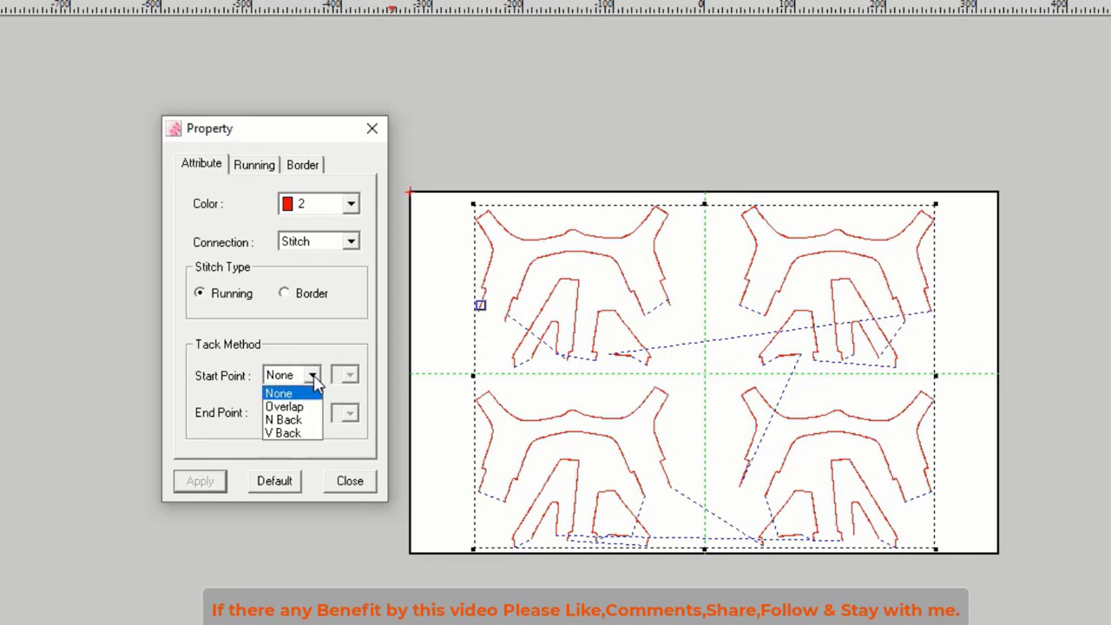
left_click(284, 434)
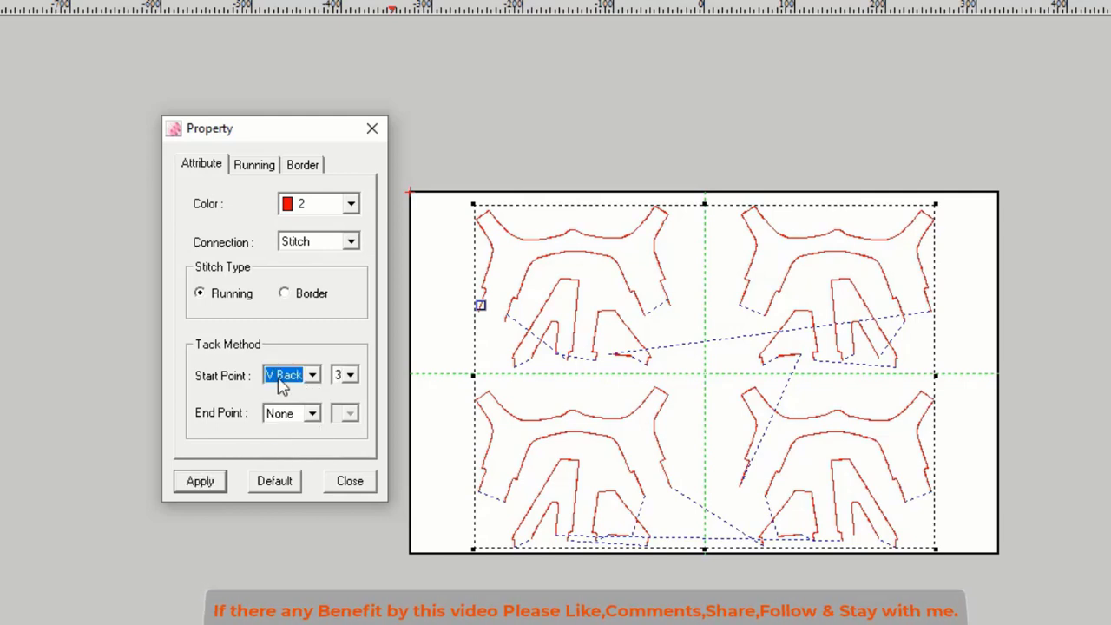
left_click(350, 376)
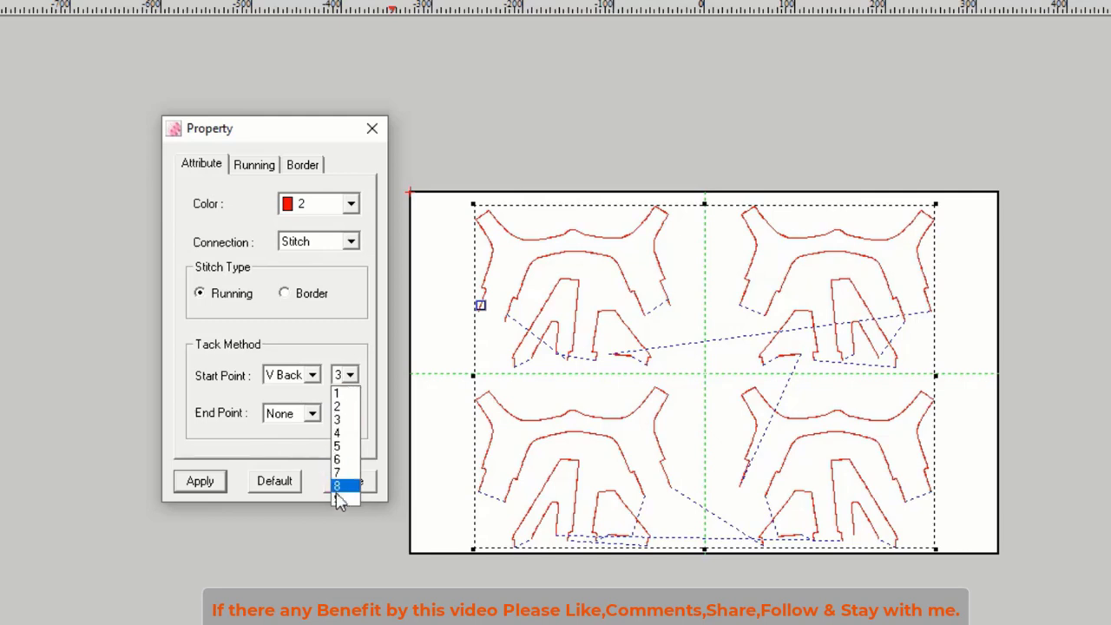
left_click(348, 422)
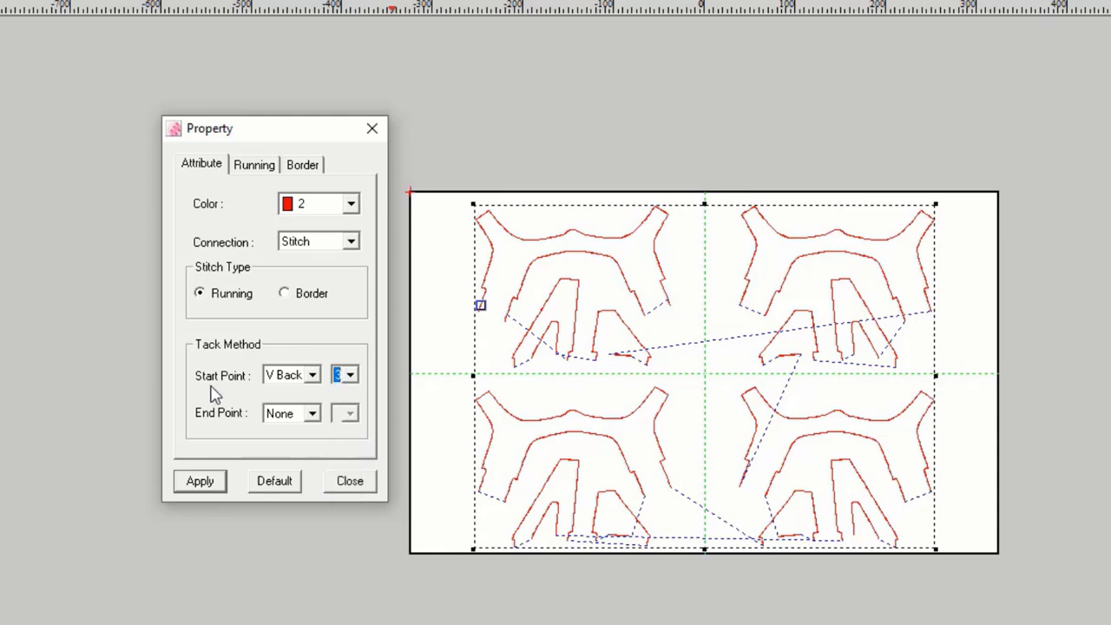
Step: Set the end point tack method to V Back, apply it, regenerate the stitches and close the dialog
left_click(313, 415)
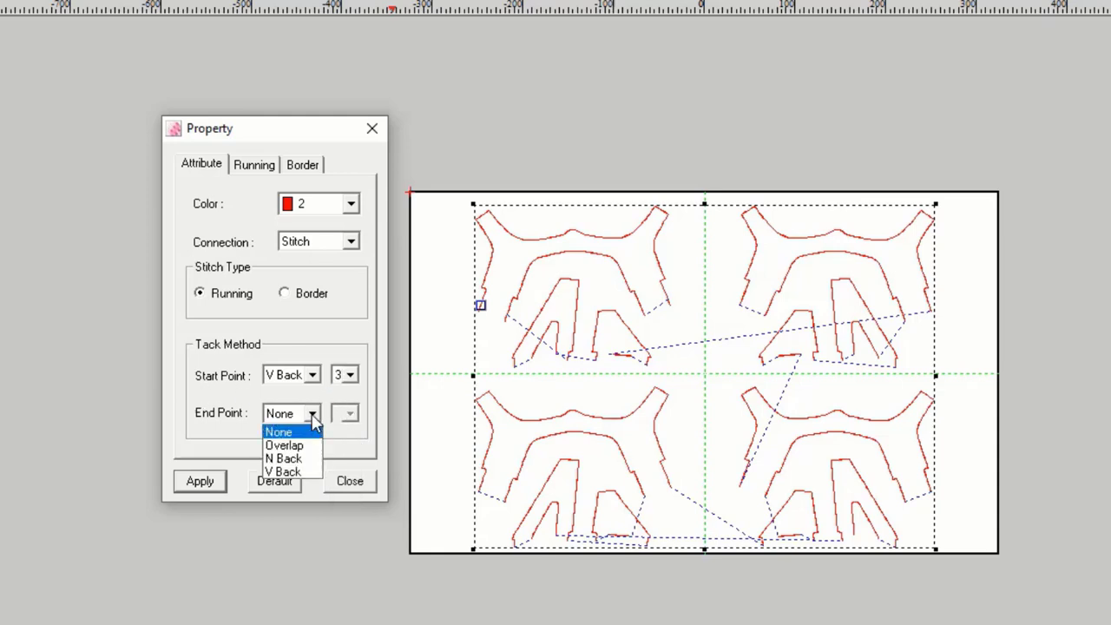
left_click(292, 473)
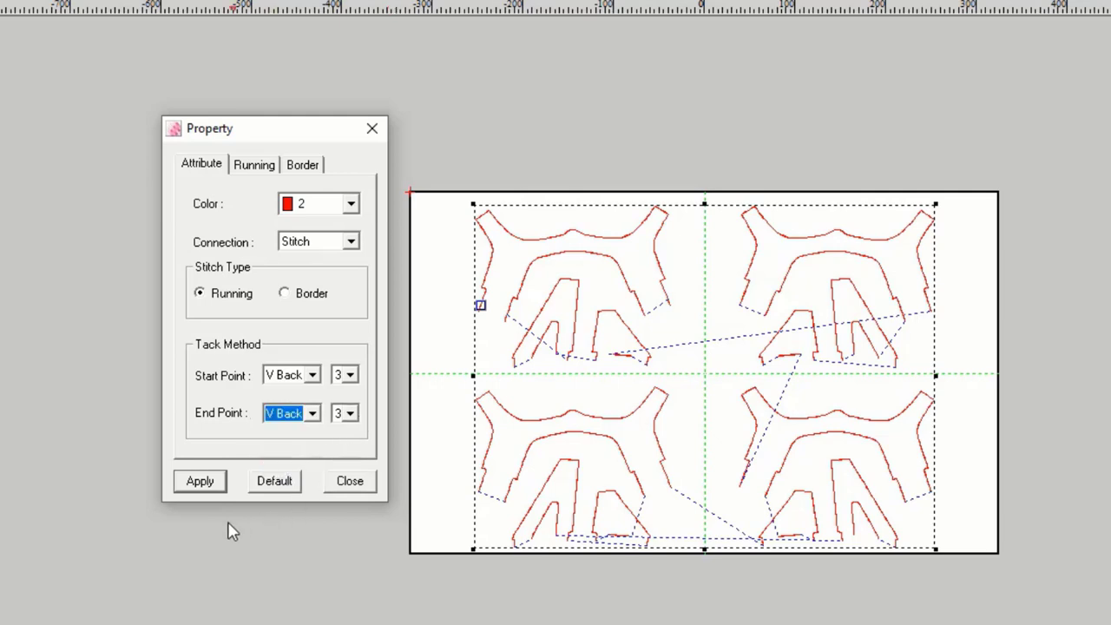
left_click(209, 488)
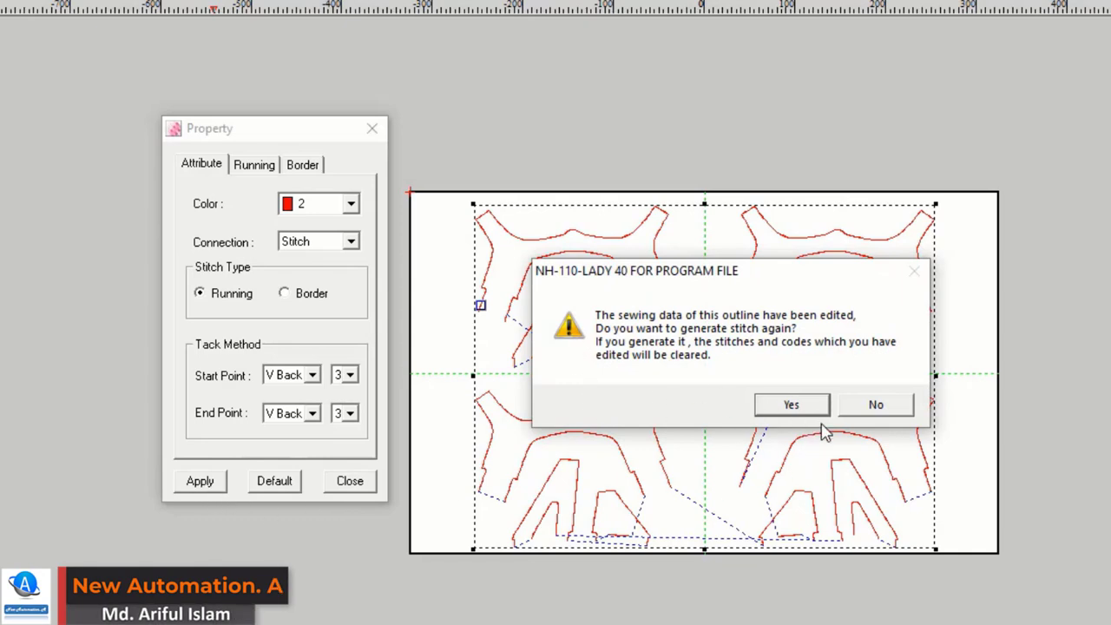
left_click(793, 406)
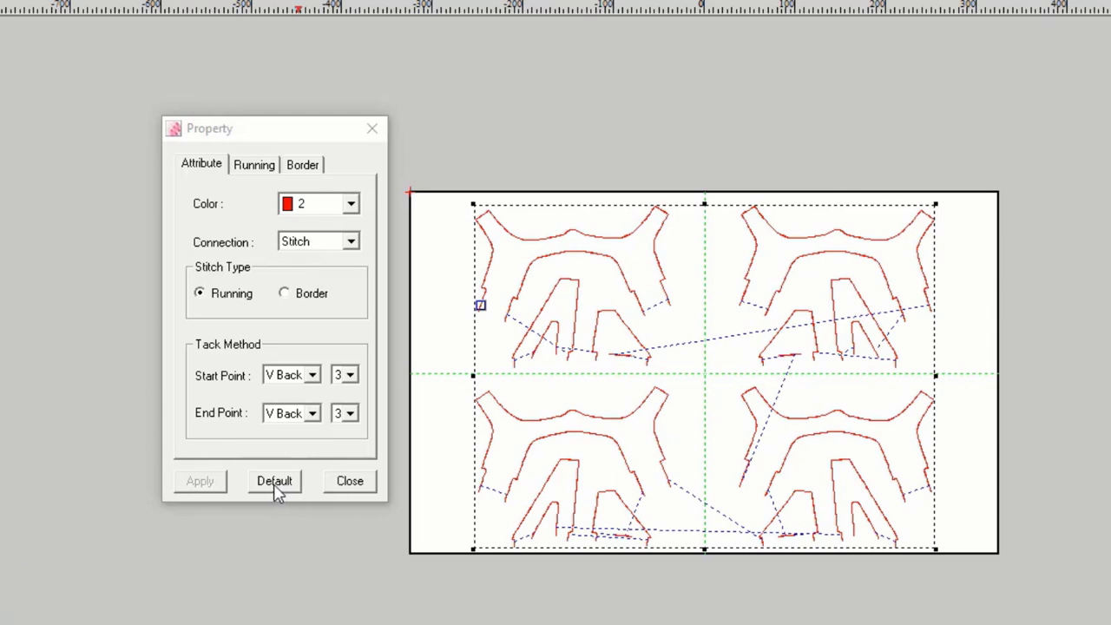
left_click(352, 487)
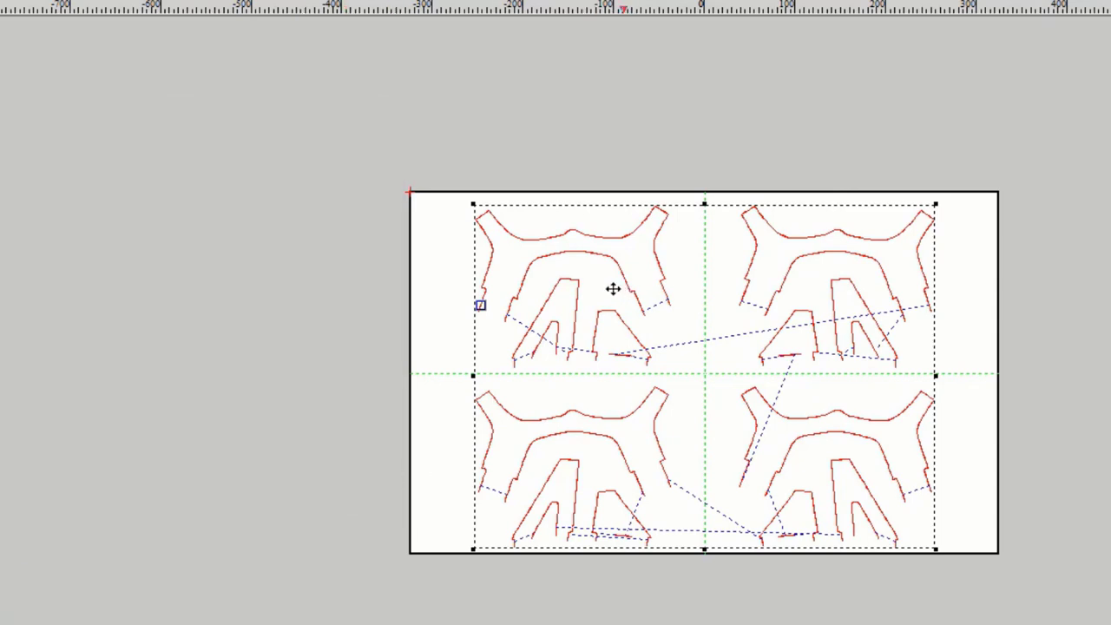
key("Escape")
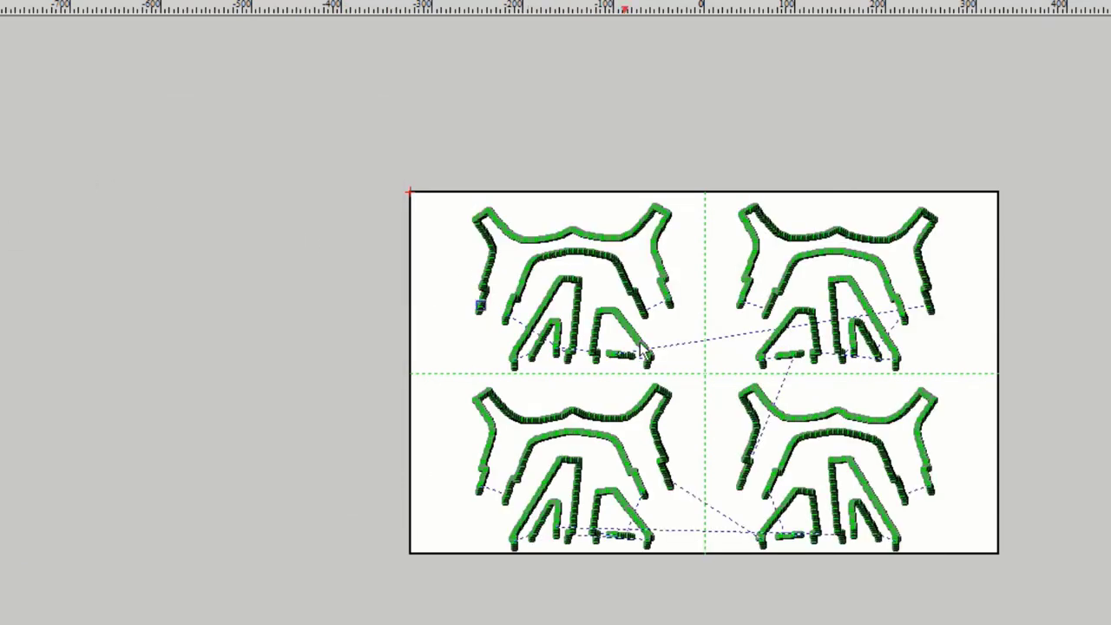
Step: Review the regenerated stitches and tack points across the whole pattern
scroll(699, 327, "up", 5)
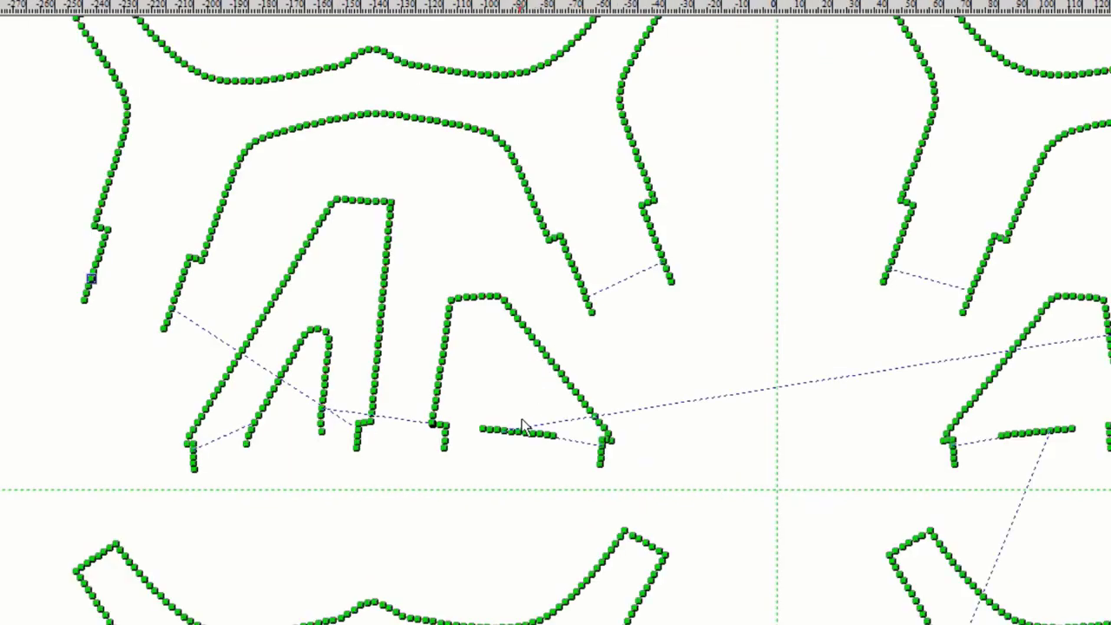
scroll(513, 337, "up", 3)
scroll(352, 265, "down", 2)
scroll(351, 265, "down", 2)
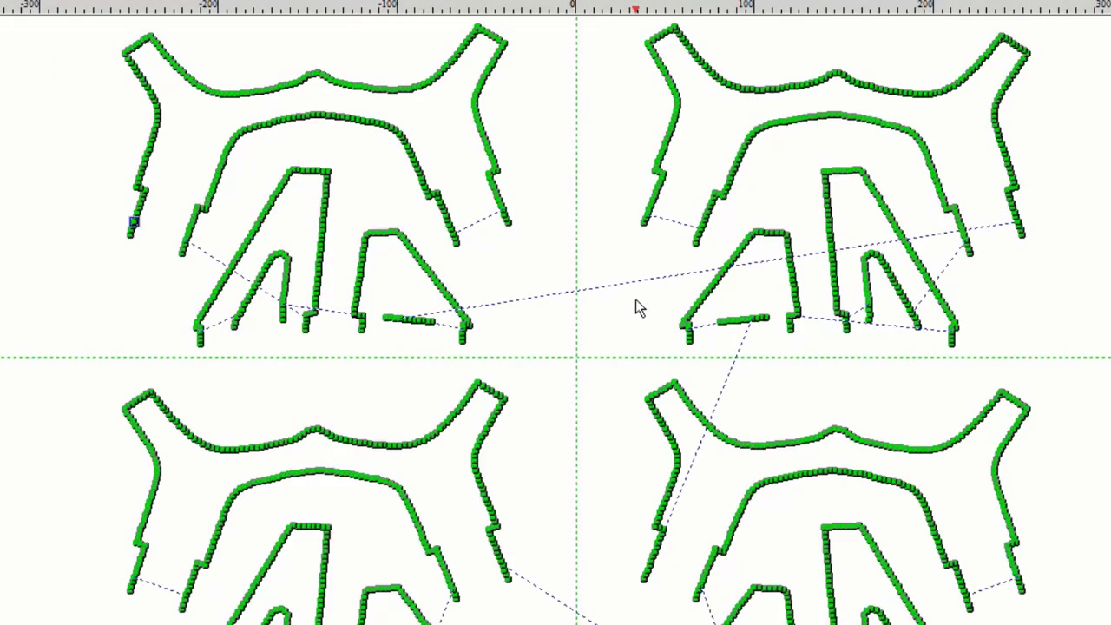
scroll(972, 369, "up", 3)
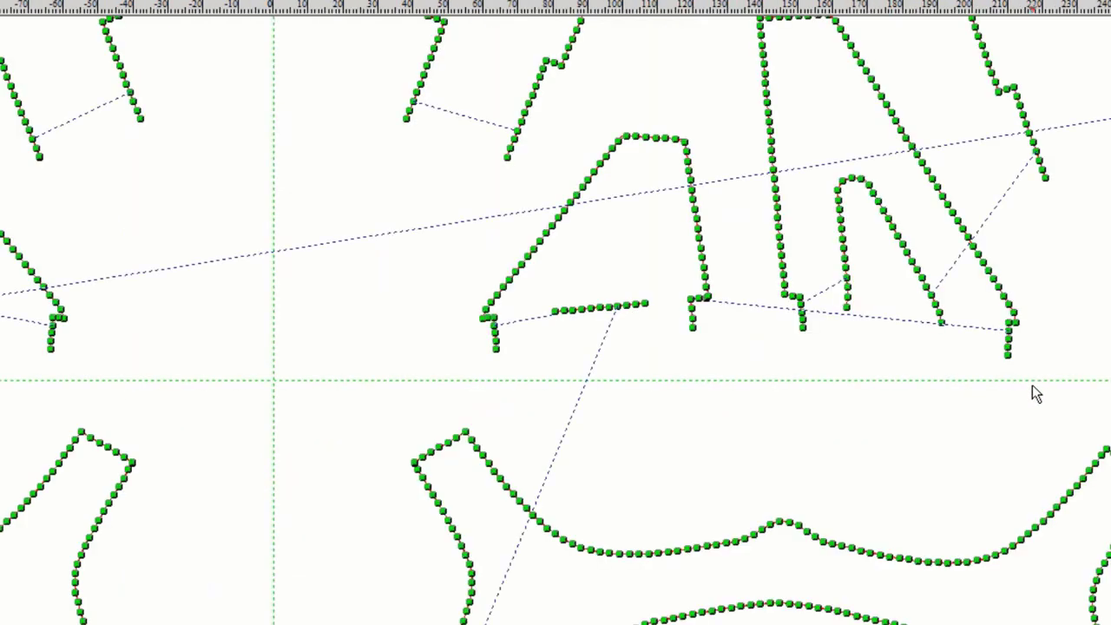
scroll(1017, 357, "up", 3)
scroll(1012, 347, "up", 3)
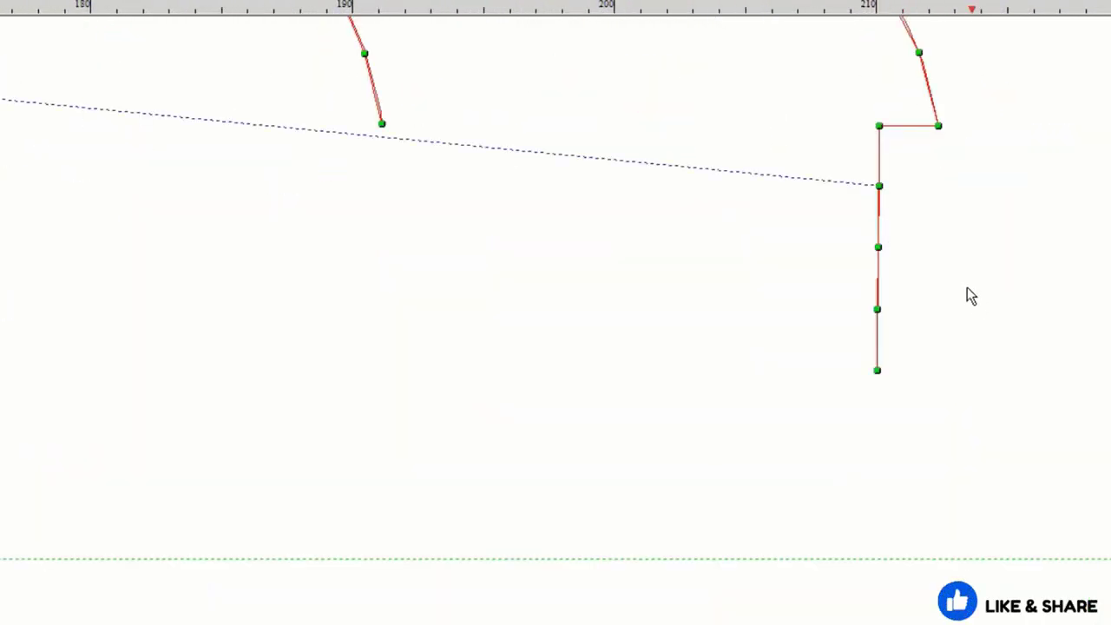
scroll(725, 251, "down", 3)
scroll(727, 252, "down", 2)
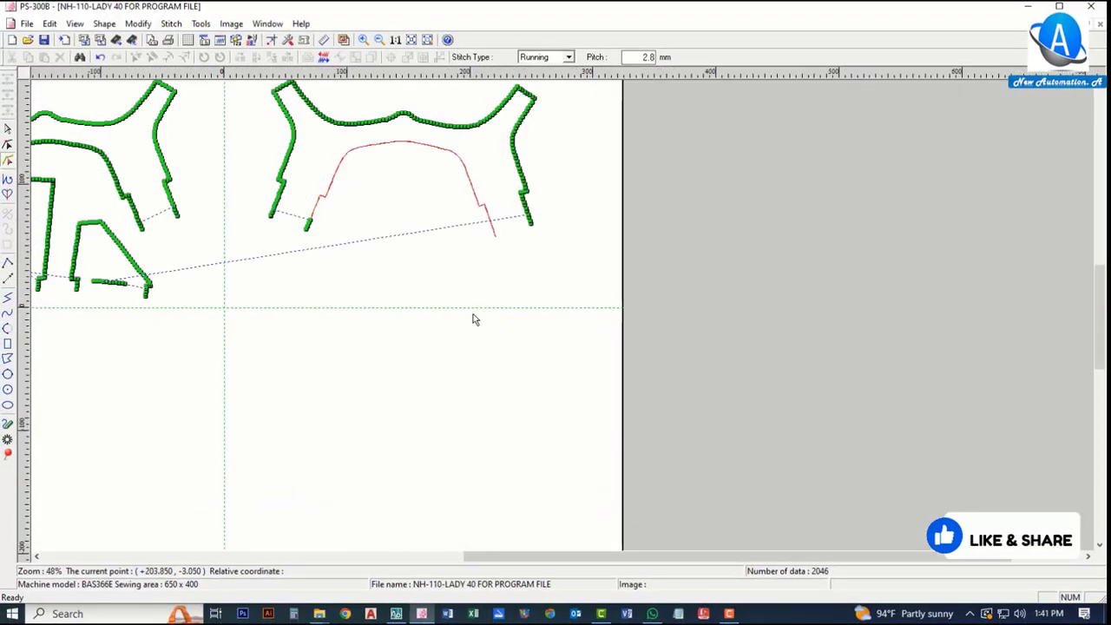
scroll(470, 320, "down", 1)
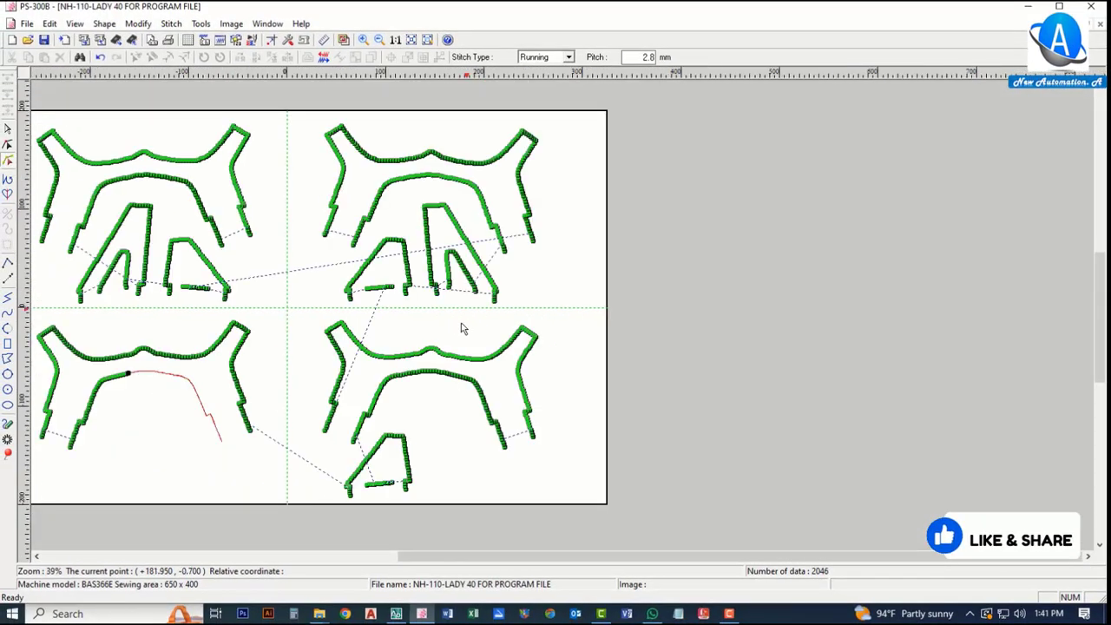
scroll(435, 280, "down", 1)
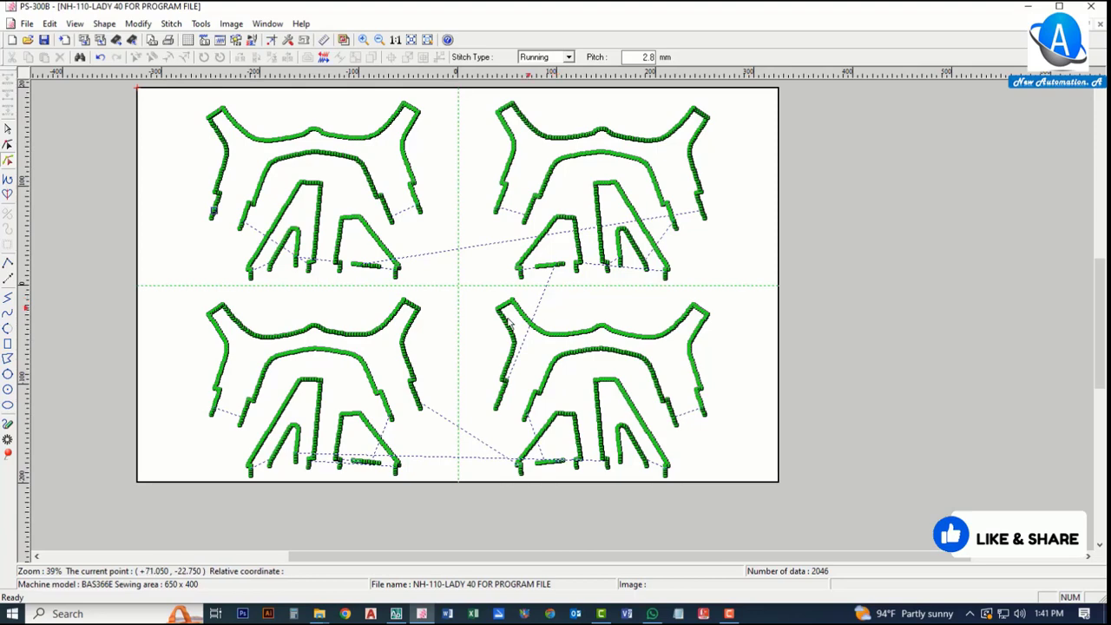
scroll(385, 395, "down", 1)
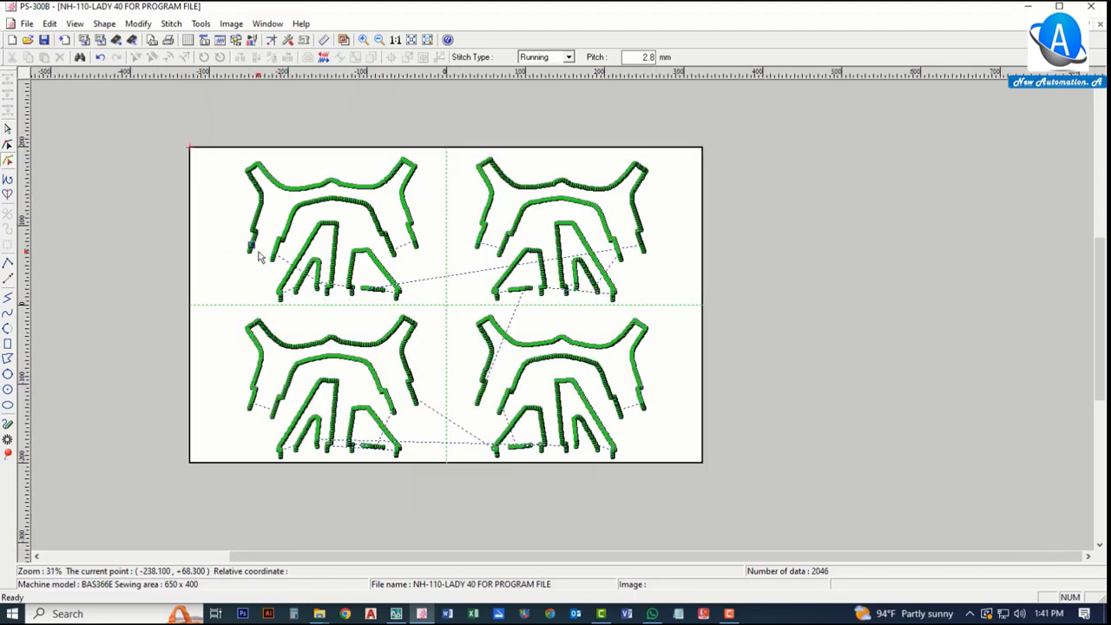
scroll(438, 252, "up", 4)
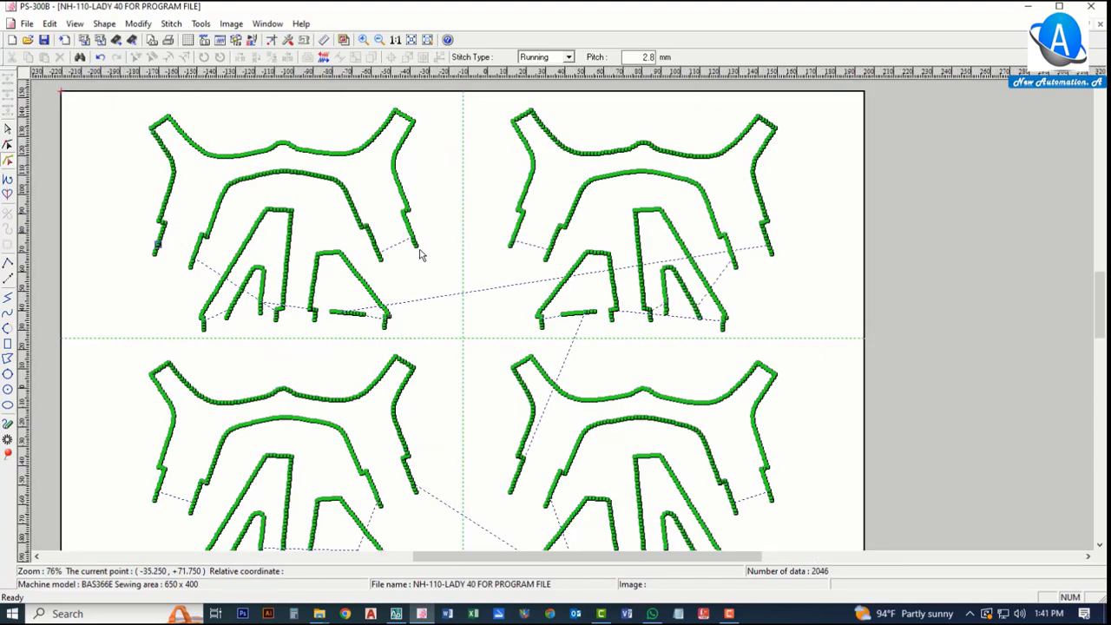
scroll(326, 351, "down", 5)
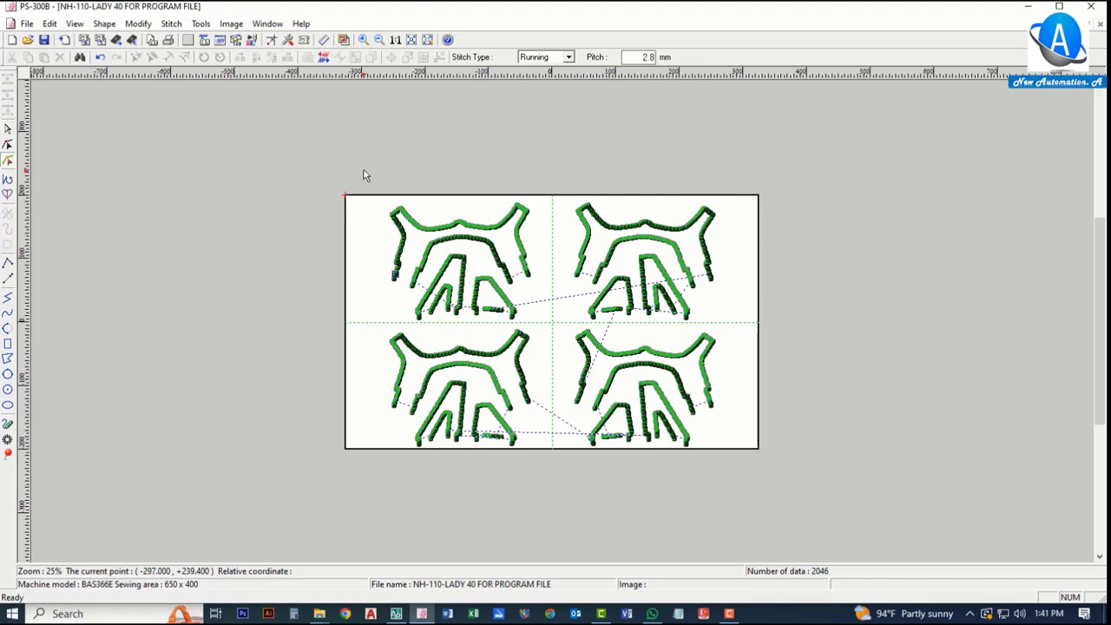
Step: Switch to the selection tool and open the Write To Machine Media dialog for the pattern
left_click(7, 129)
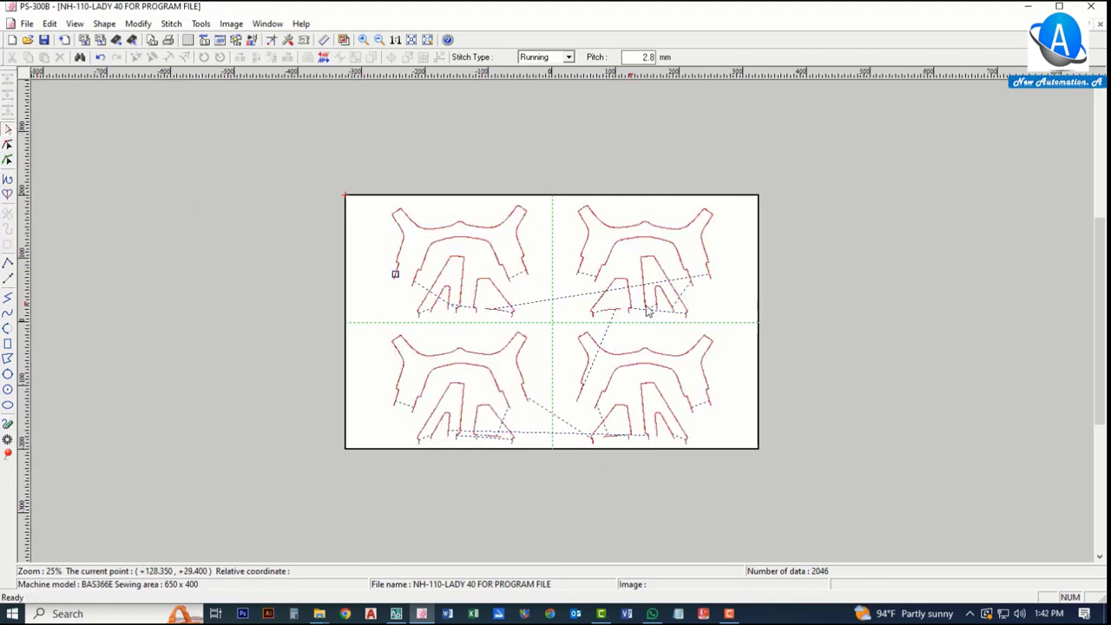
scroll(704, 295, "up", 3)
scroll(457, 325, "down", 2)
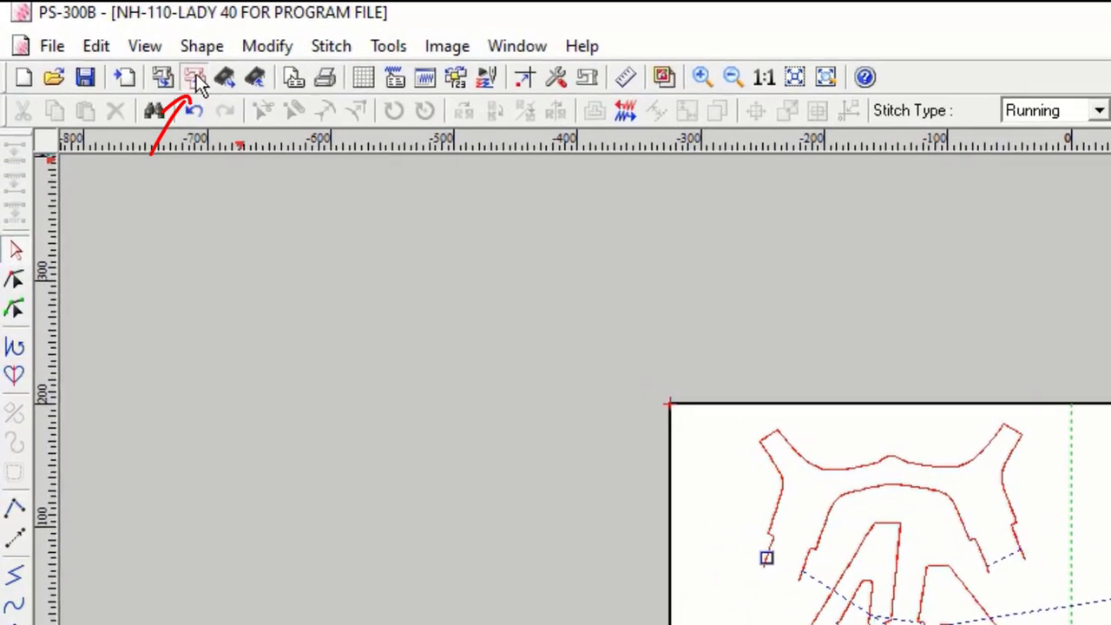
left_click(131, 53)
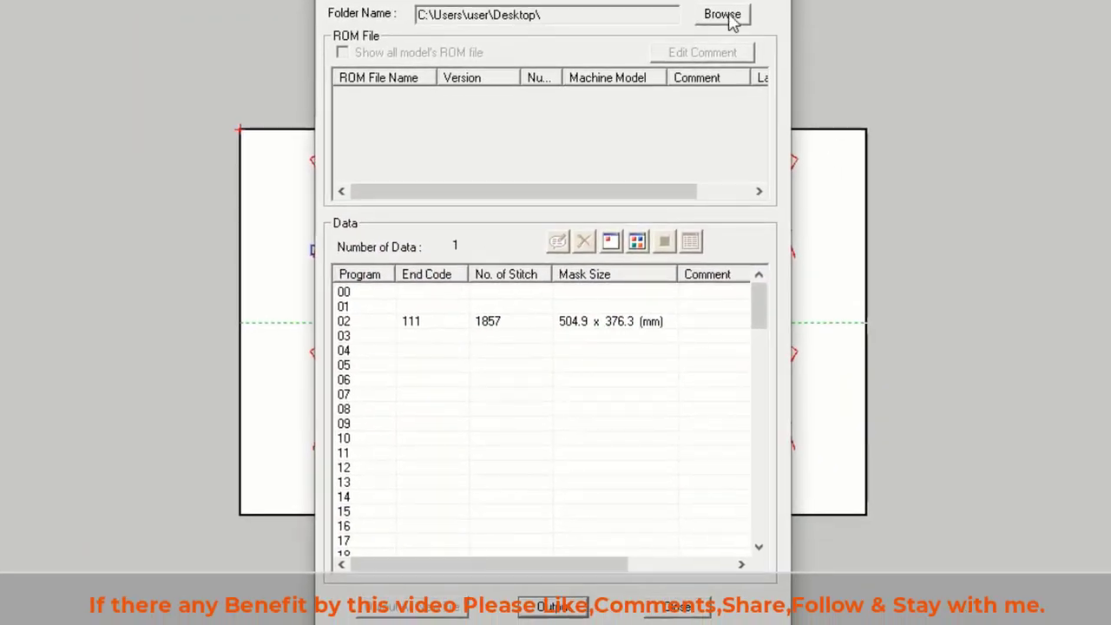
Step: Set the output folder to New folder on the Desktop
left_click(729, 17)
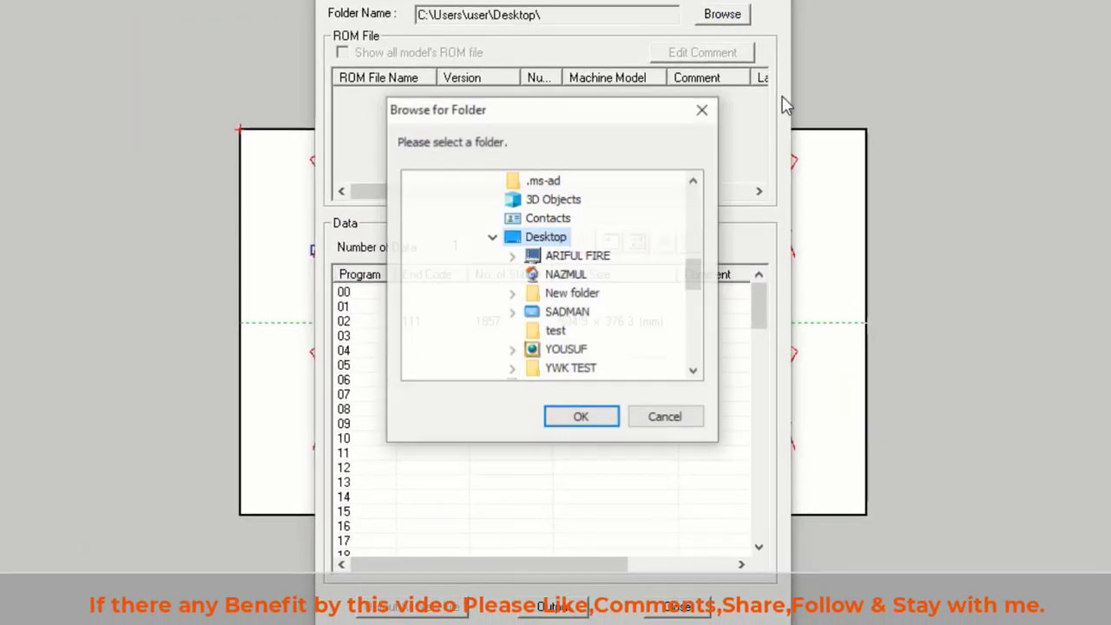
scroll(555, 315, "up", 2)
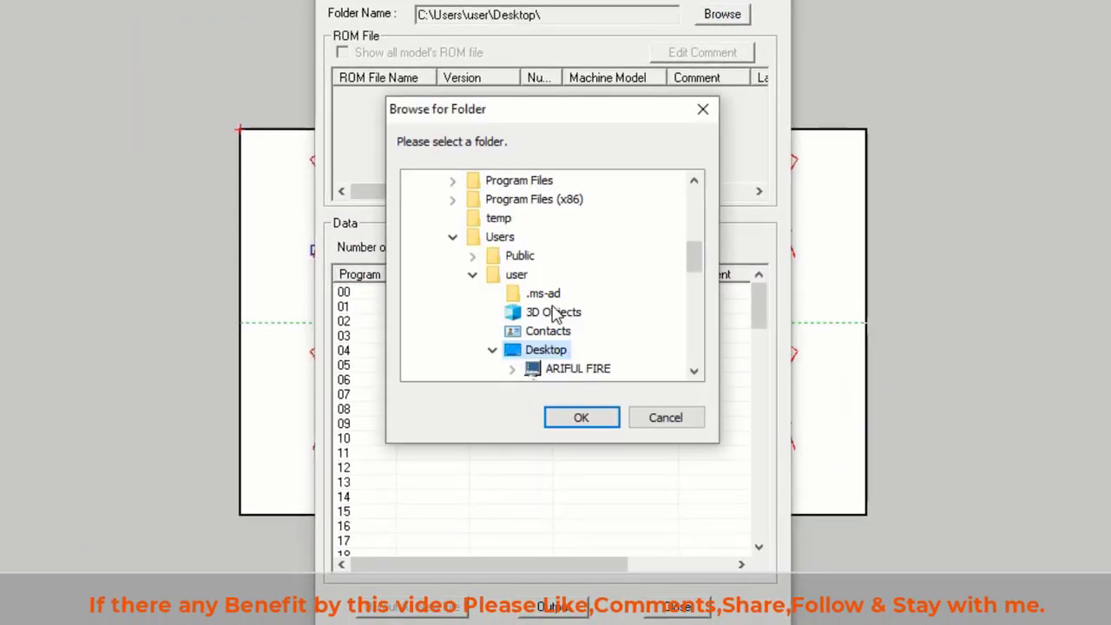
scroll(573, 330, "down", 2)
left_click(579, 300)
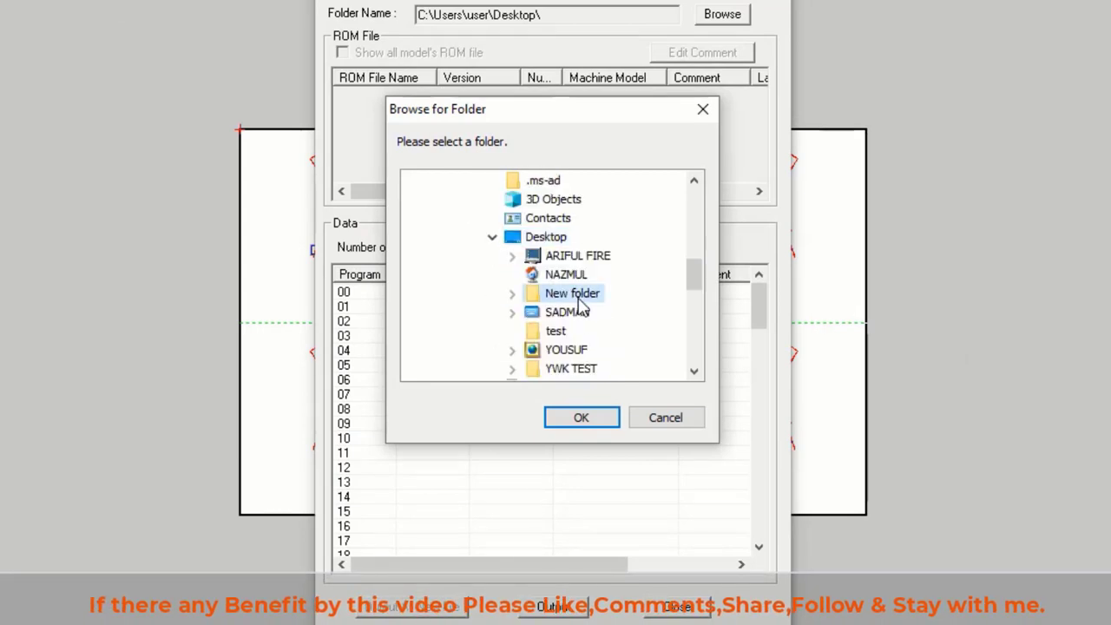
left_click(599, 420)
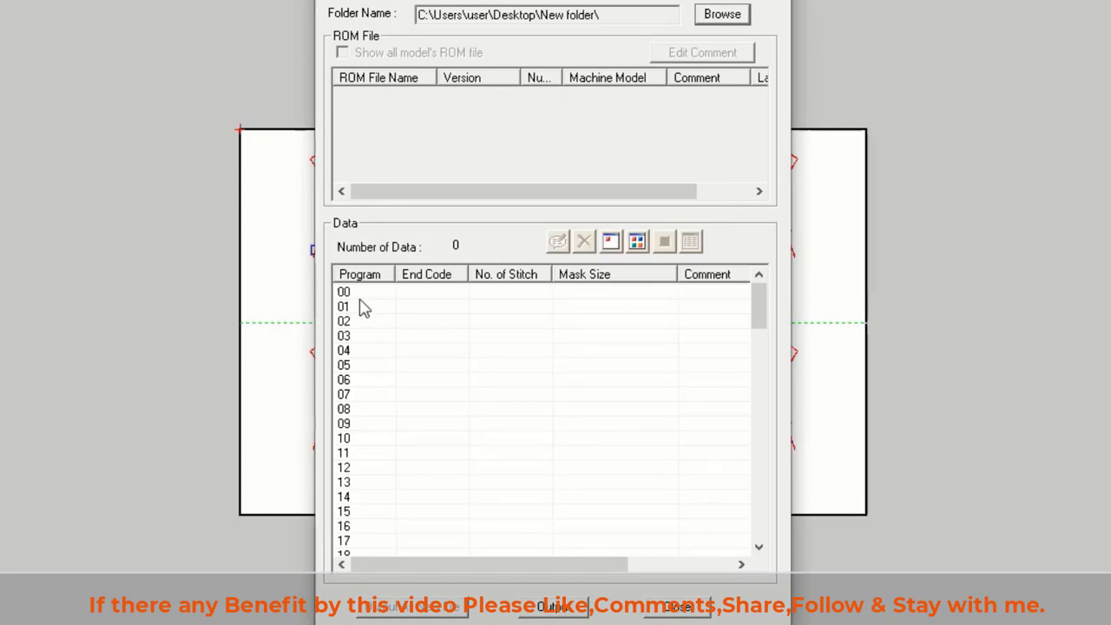
Step: Output the pattern to program number 02, choosing not to cancel the export, and acknowledge completion
scroll(360, 316, "down", 4)
scroll(369, 364, "down", 5)
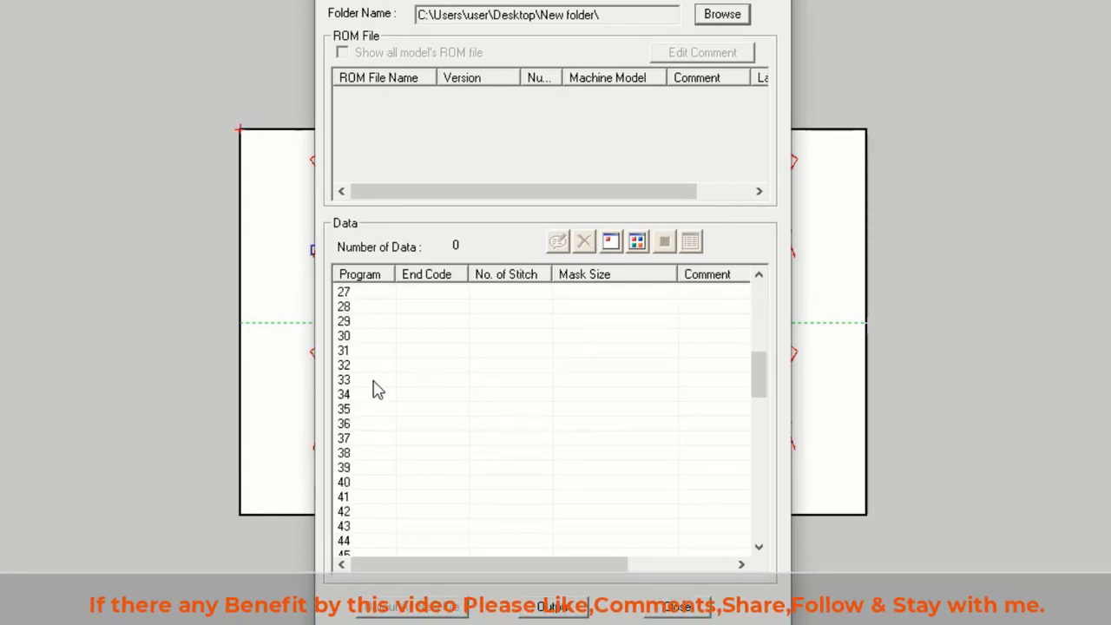
scroll(369, 382, "up", 3)
scroll(382, 409, "down", 16)
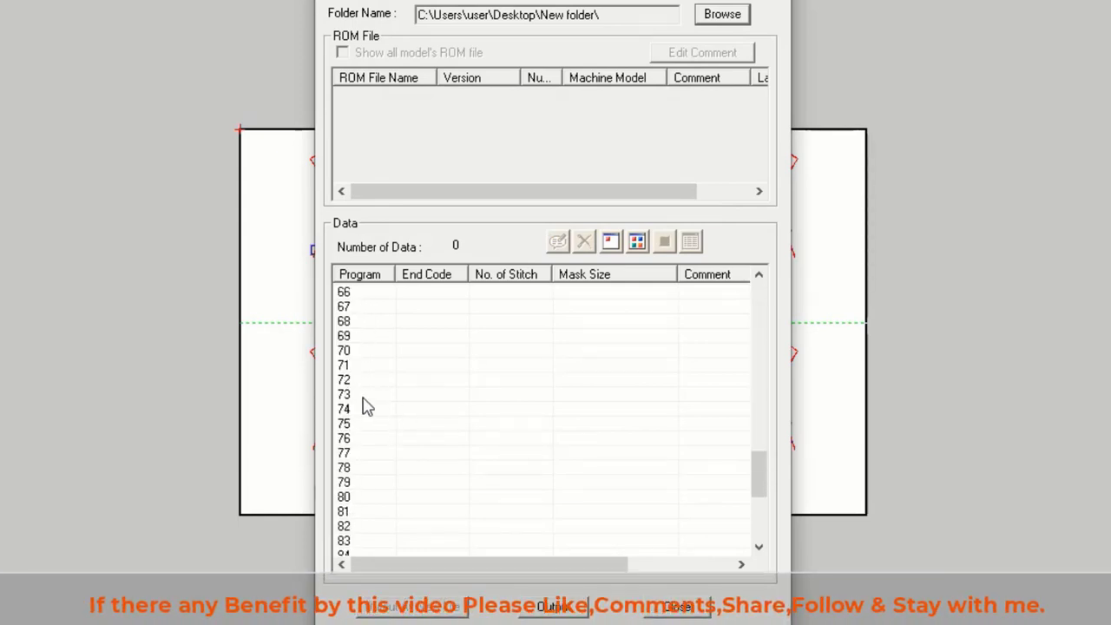
scroll(365, 416, "up", 7)
scroll(365, 417, "up", 13)
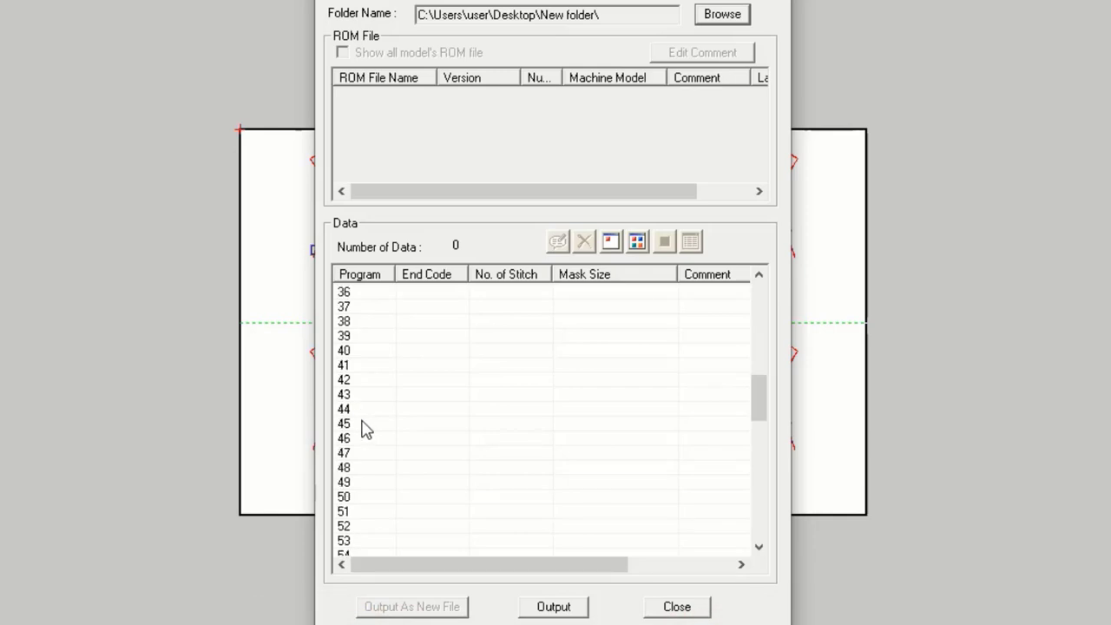
scroll(382, 387, "up", 2)
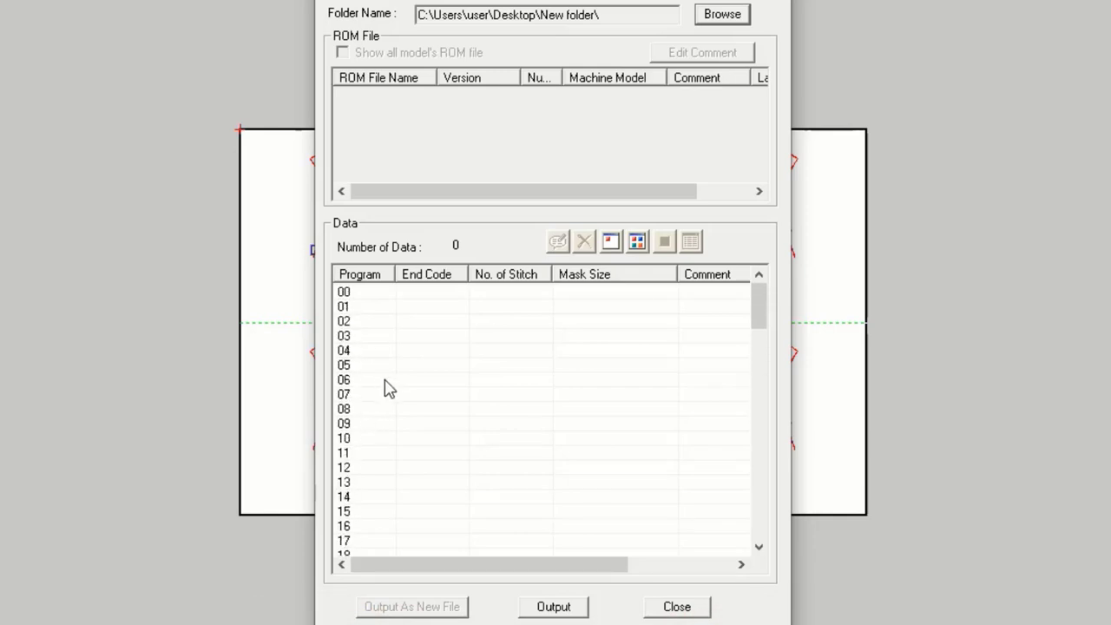
double_click(357, 323)
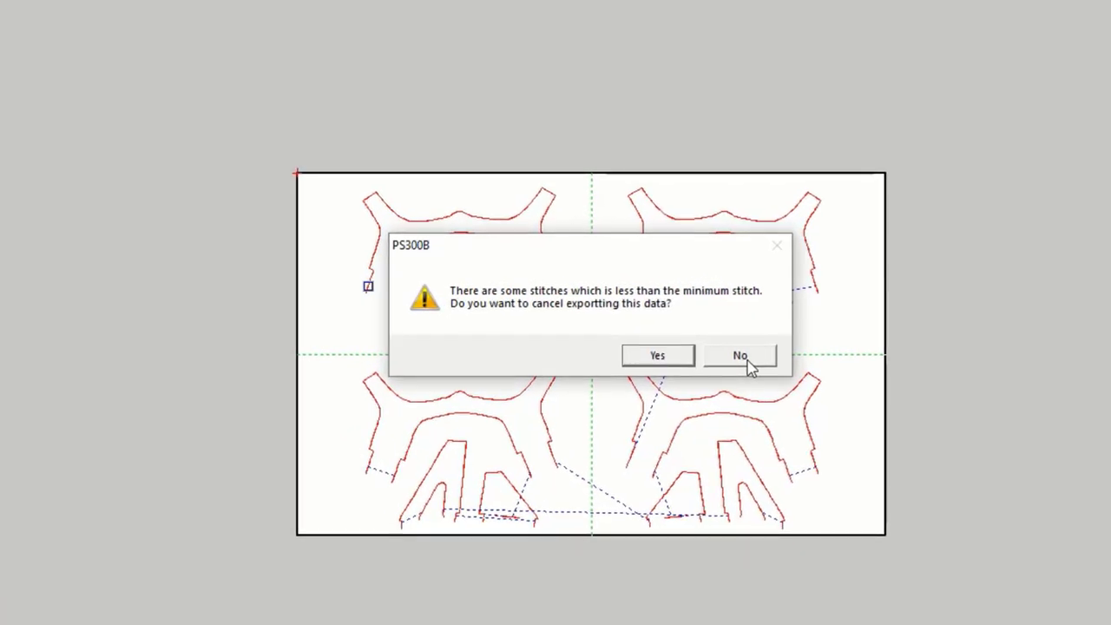
left_click(742, 358)
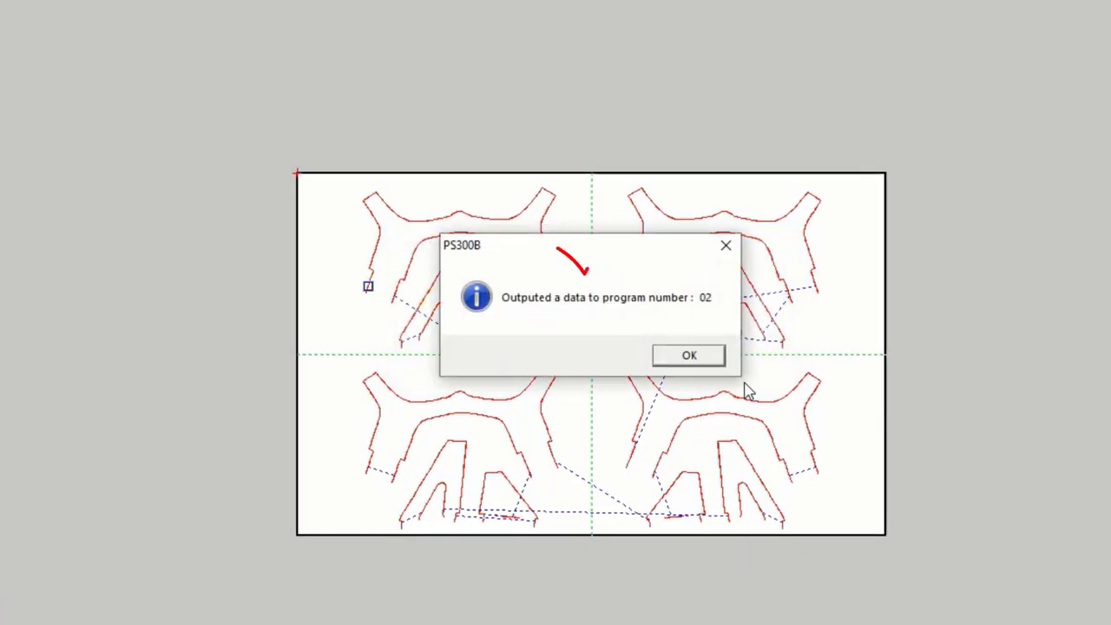
left_click(698, 361)
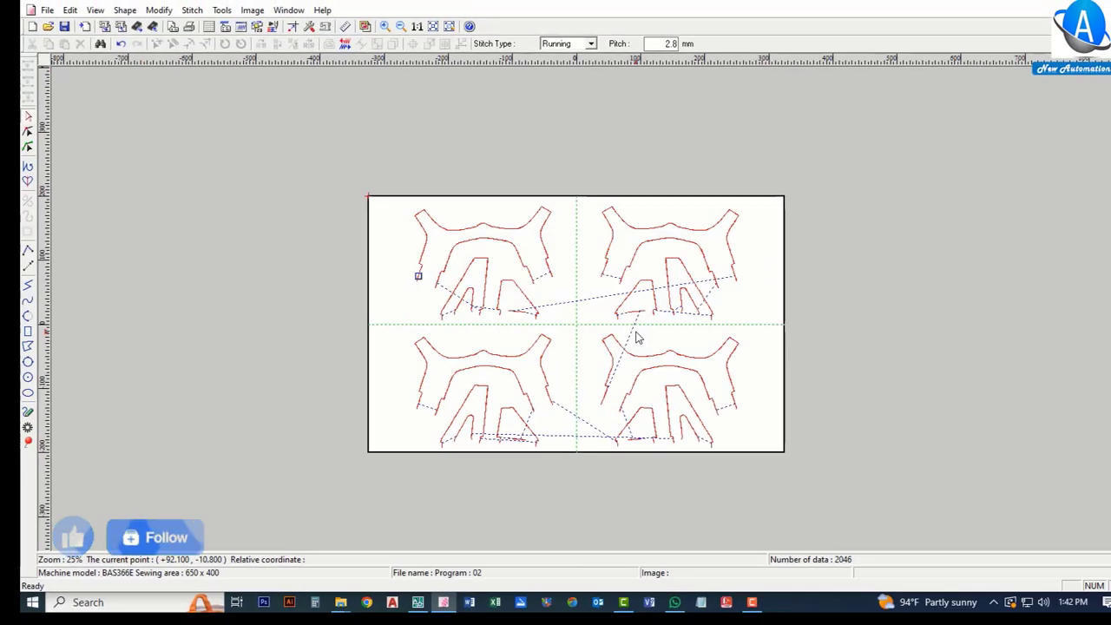